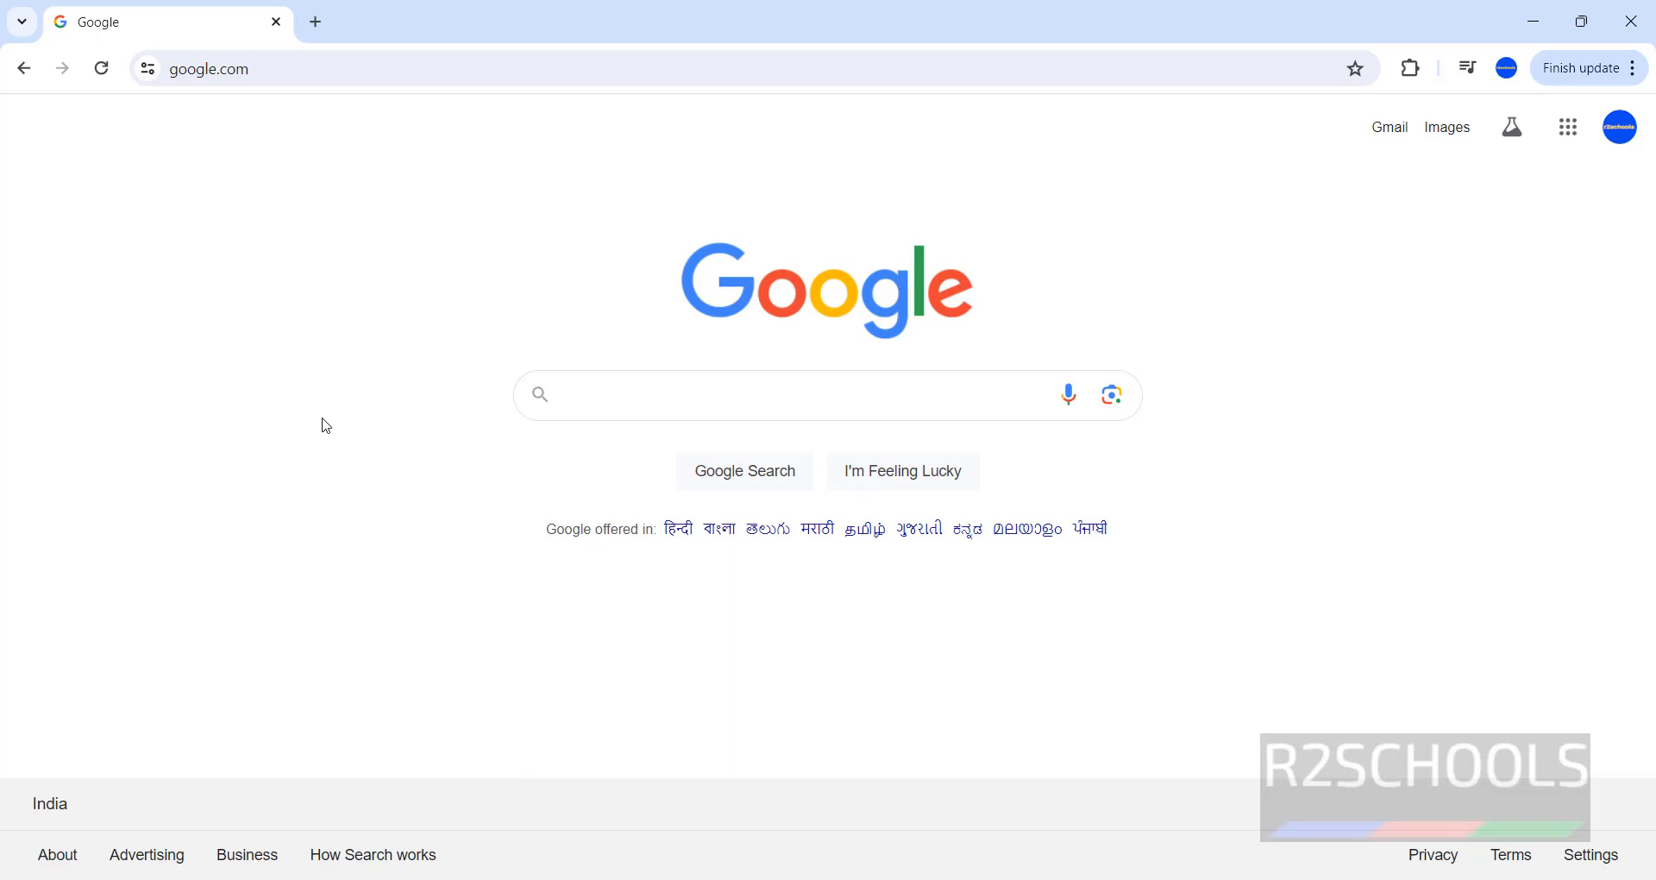
Go to jetbrains.com in the browser.
{"action": "left_click", "coordinate": [329, 69]}
{"action": "type", "text": "je"}
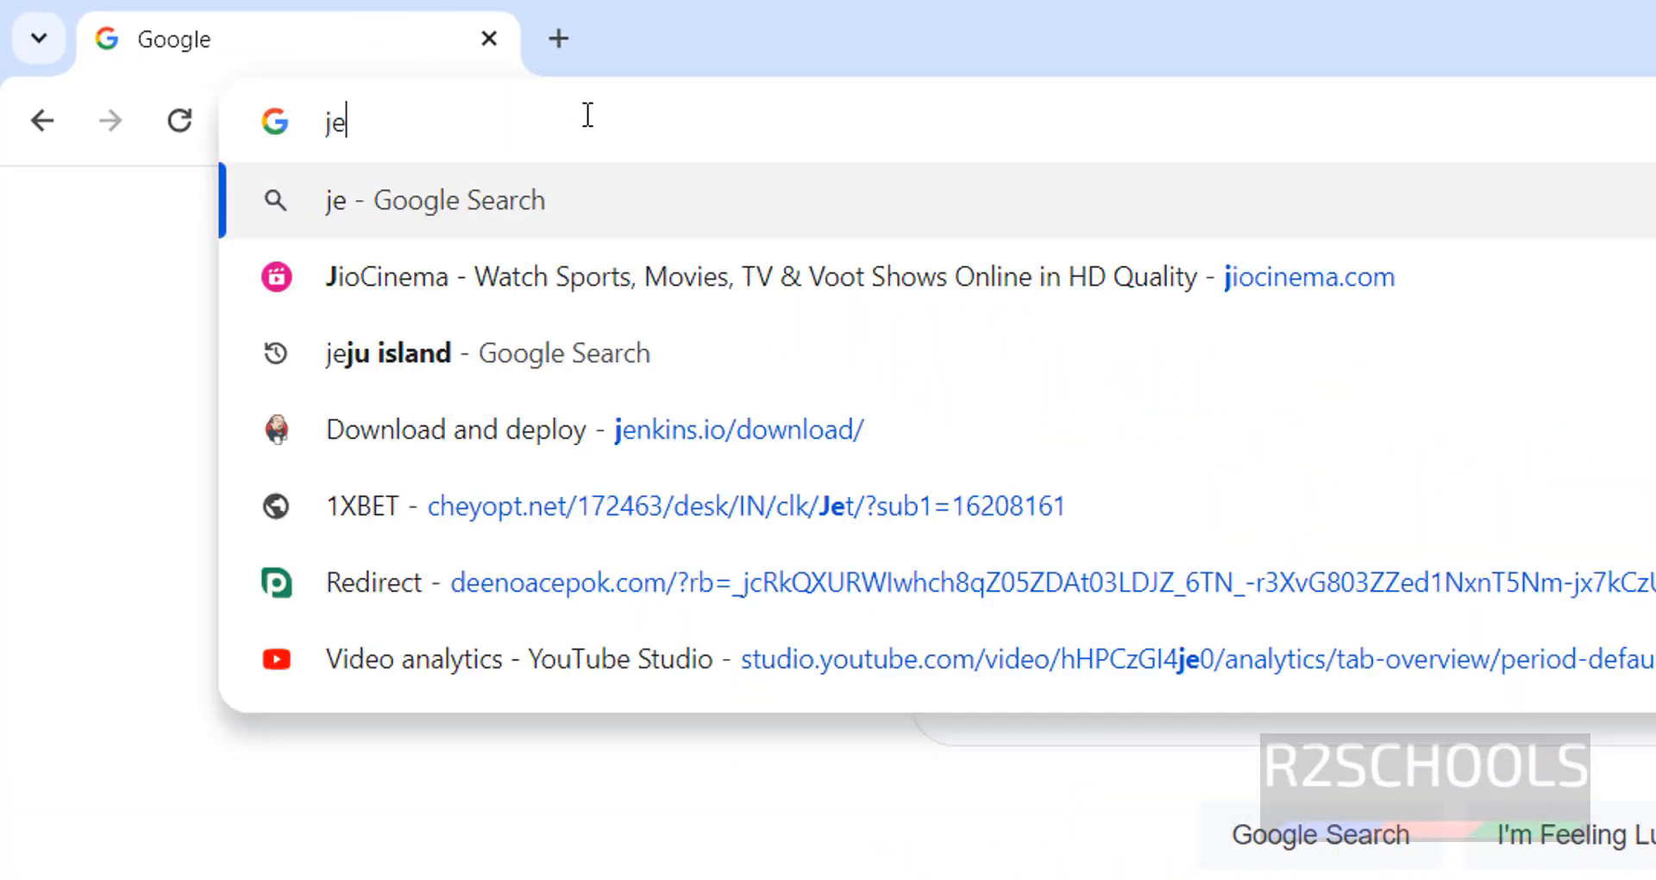
{"action": "type", "text": "tbrains"}
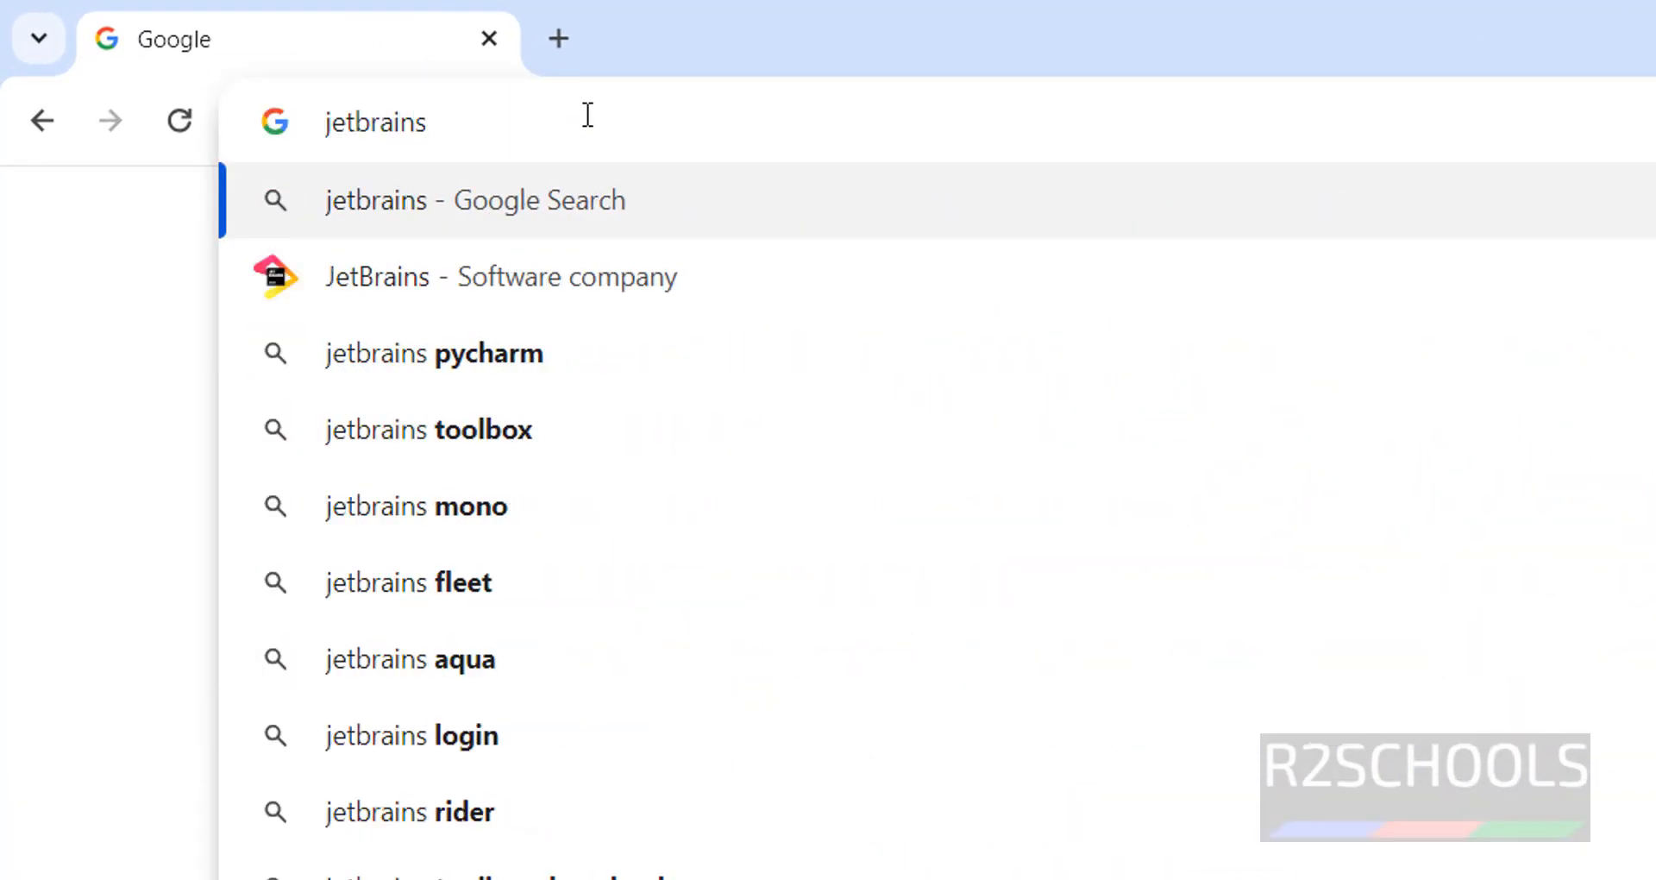
{"action": "type", "text": ".com"}
{"action": "key", "text": "Return"}
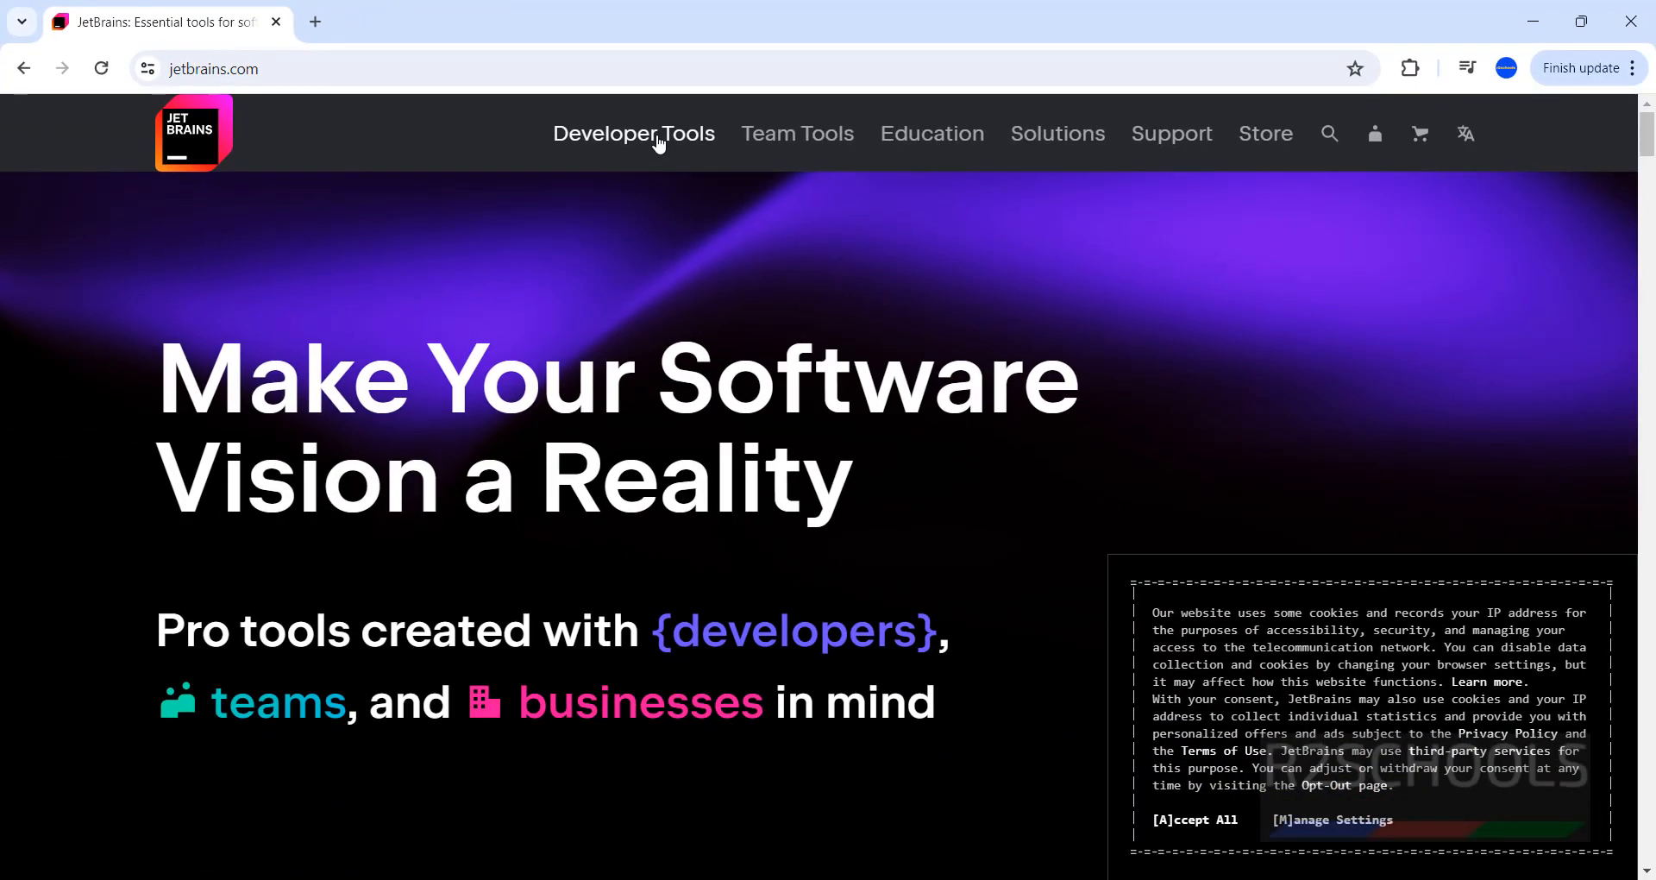
Open the PyCharm page from Developer Tools and go to its download page.
{"action": "mouse_move", "coordinate": [662, 138]}
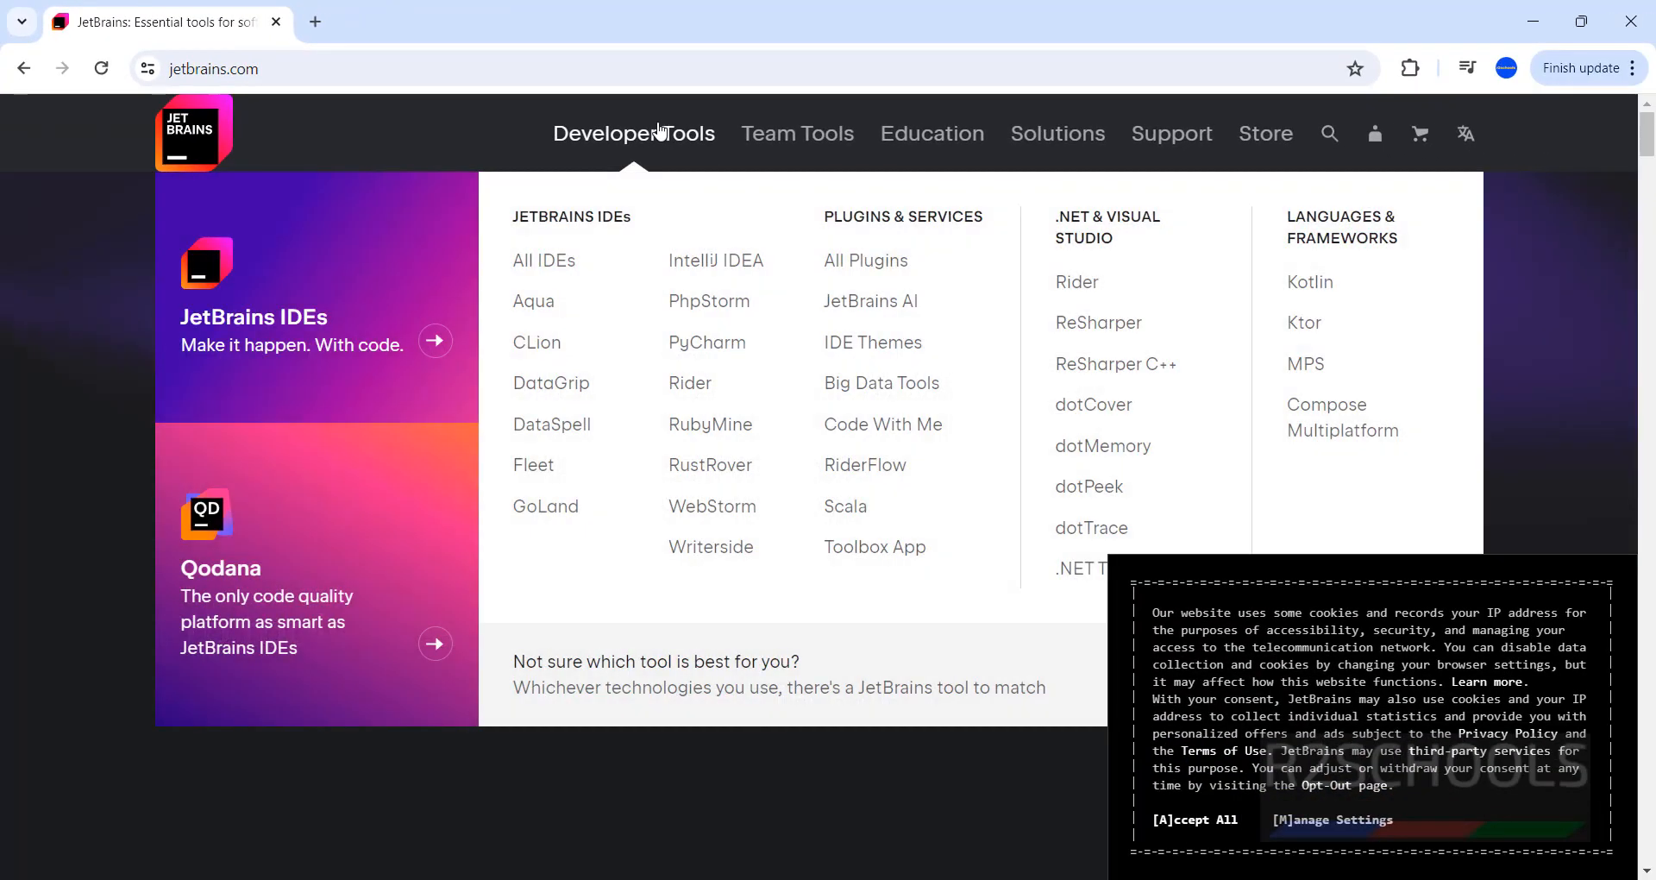
{"action": "left_click", "coordinate": [703, 356]}
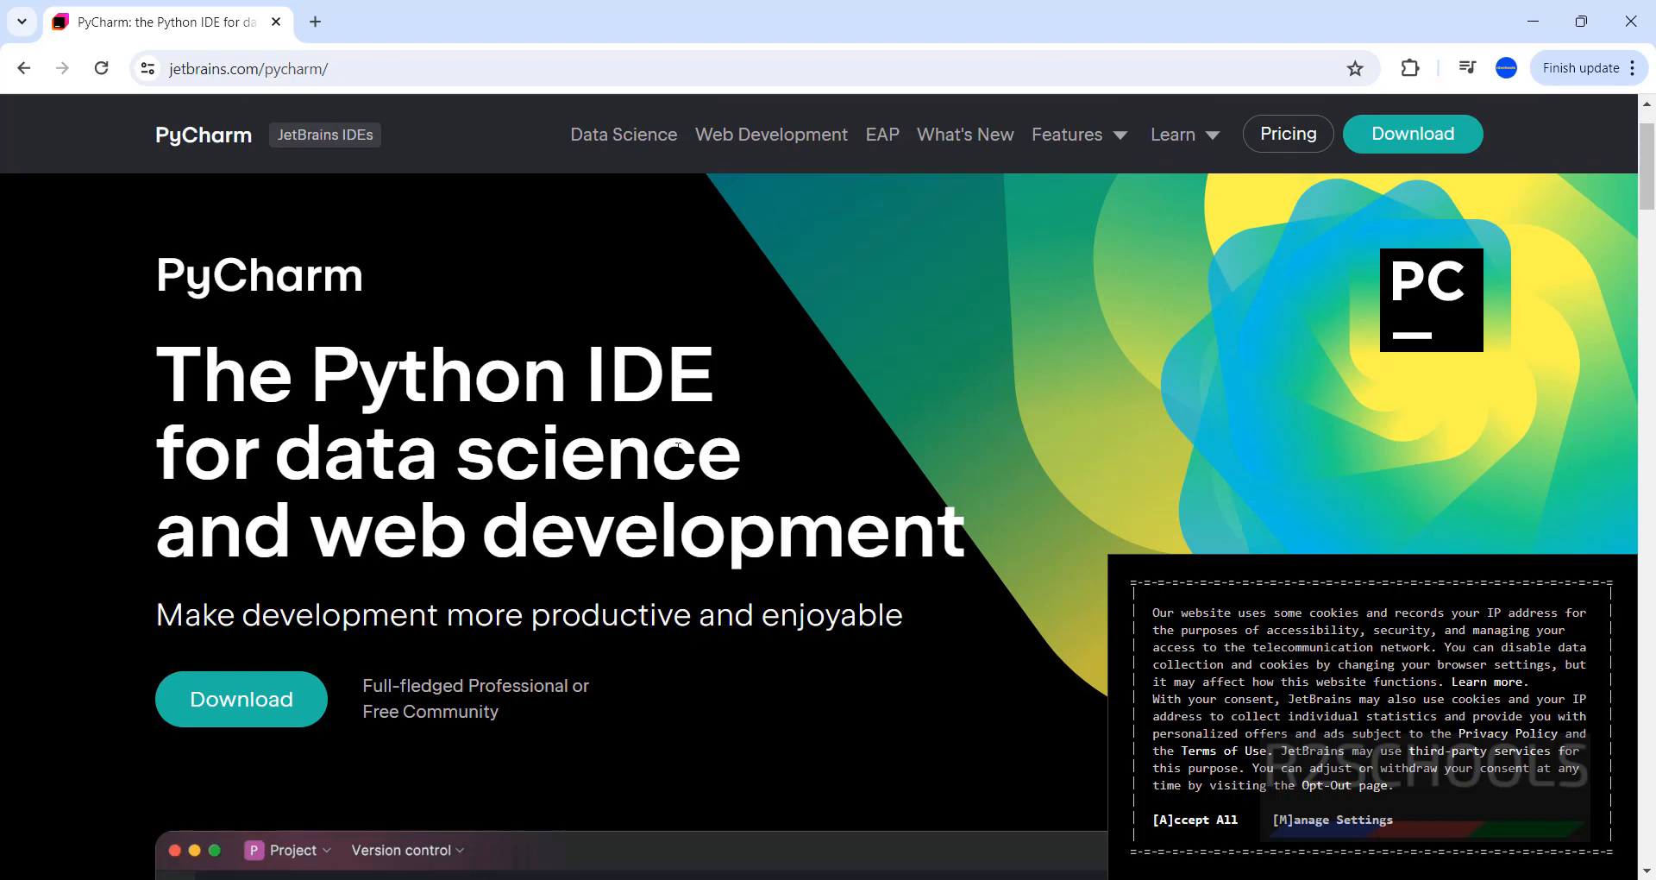
{"action": "scroll", "coordinate": [374, 588], "scroll_direction": "down", "scroll_amount": 4}
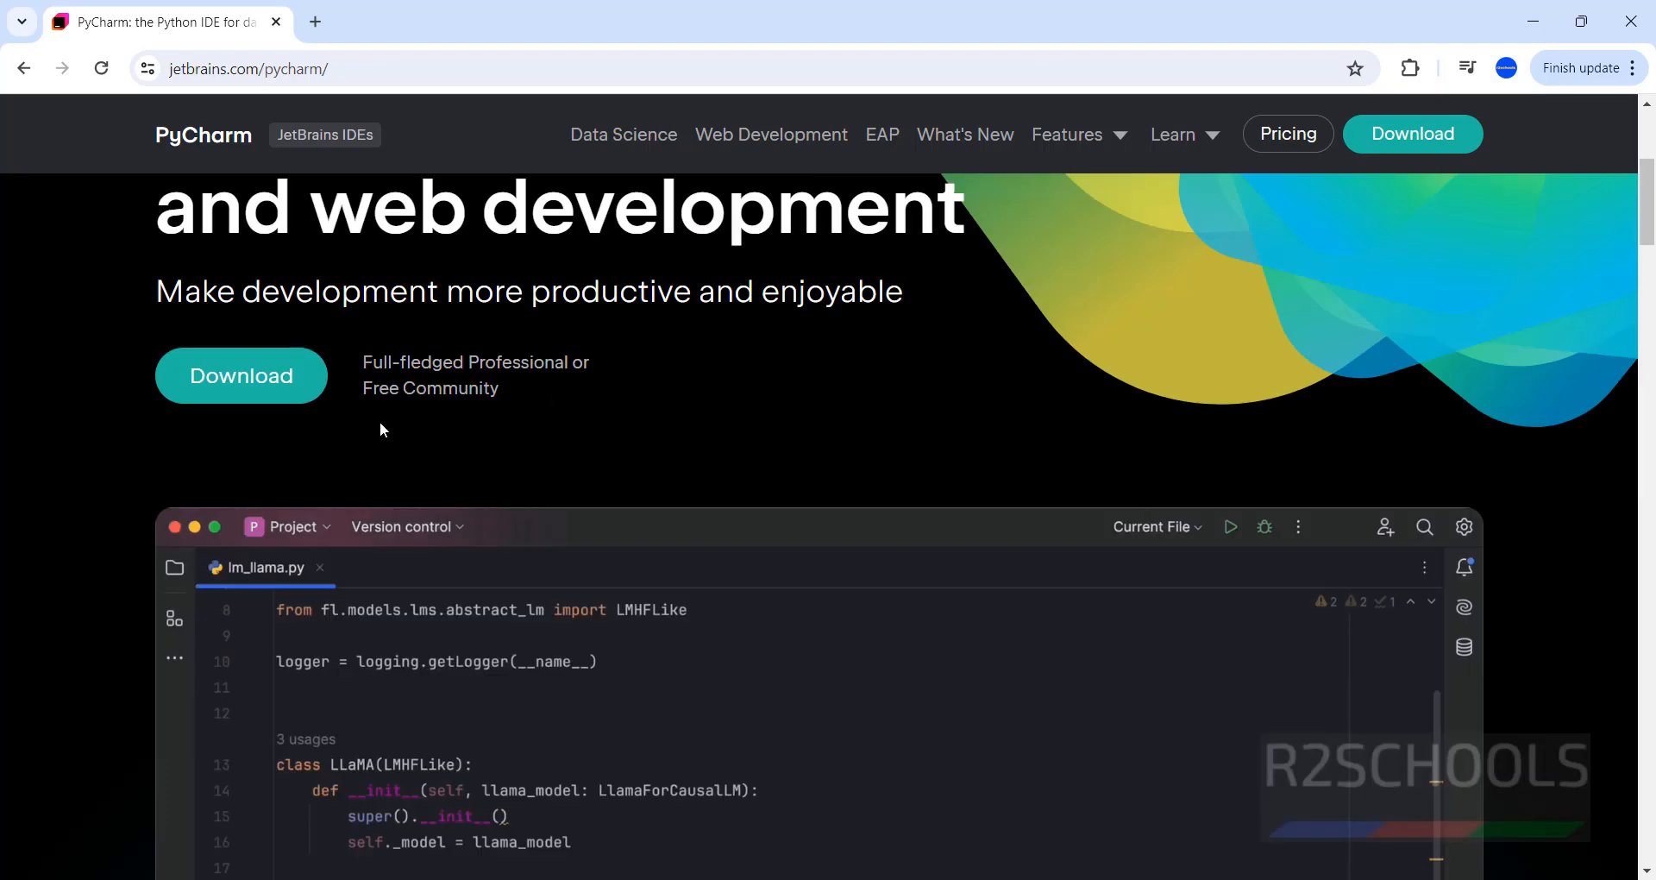
{"action": "scroll", "coordinate": [379, 421], "scroll_direction": "up", "scroll_amount": 5}
{"action": "left_click", "coordinate": [218, 809]}
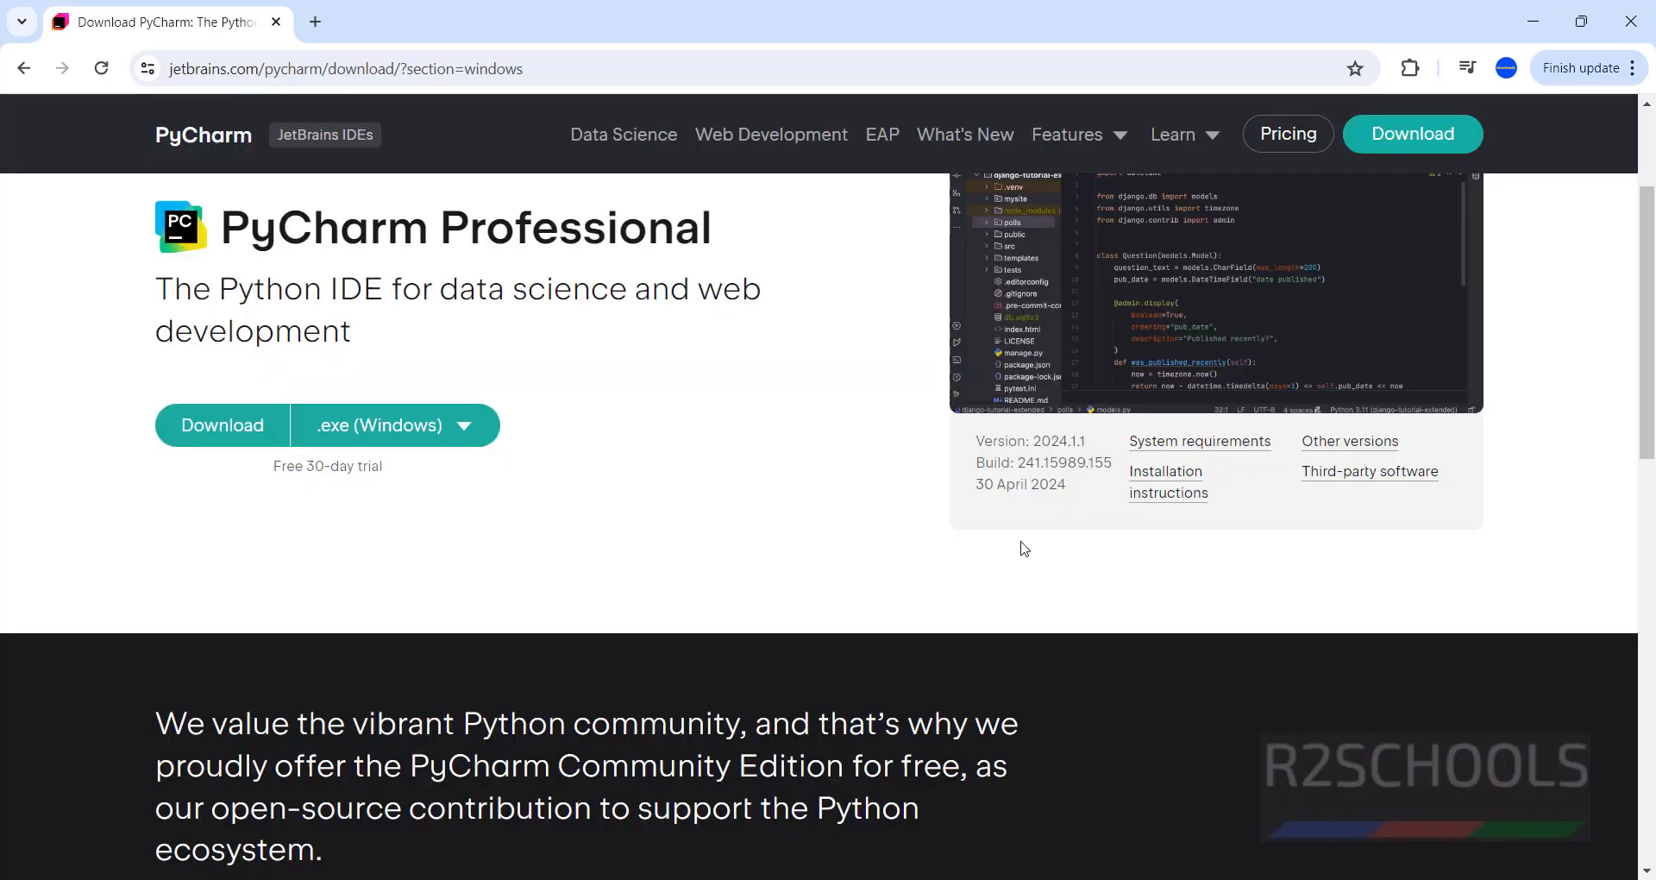
Download the PyCharm Community Edition installer as the .exe (Windows) package.
{"action": "scroll", "coordinate": [642, 395], "scroll_direction": "down", "scroll_amount": 5}
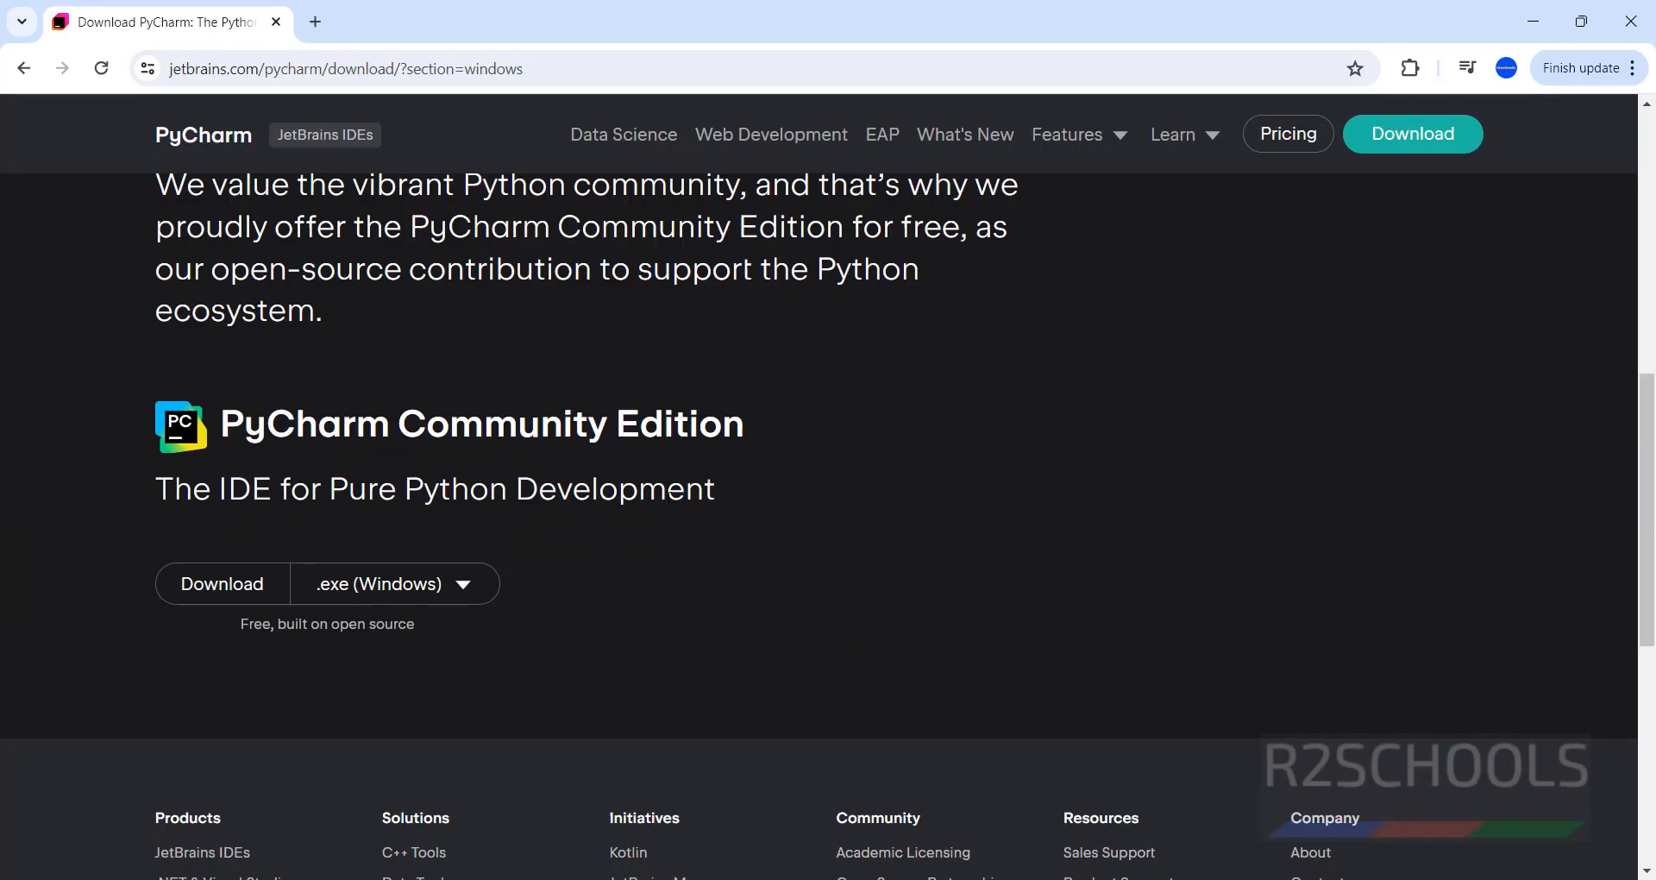
{"action": "scroll", "coordinate": [718, 488], "scroll_direction": "up", "scroll_amount": 5}
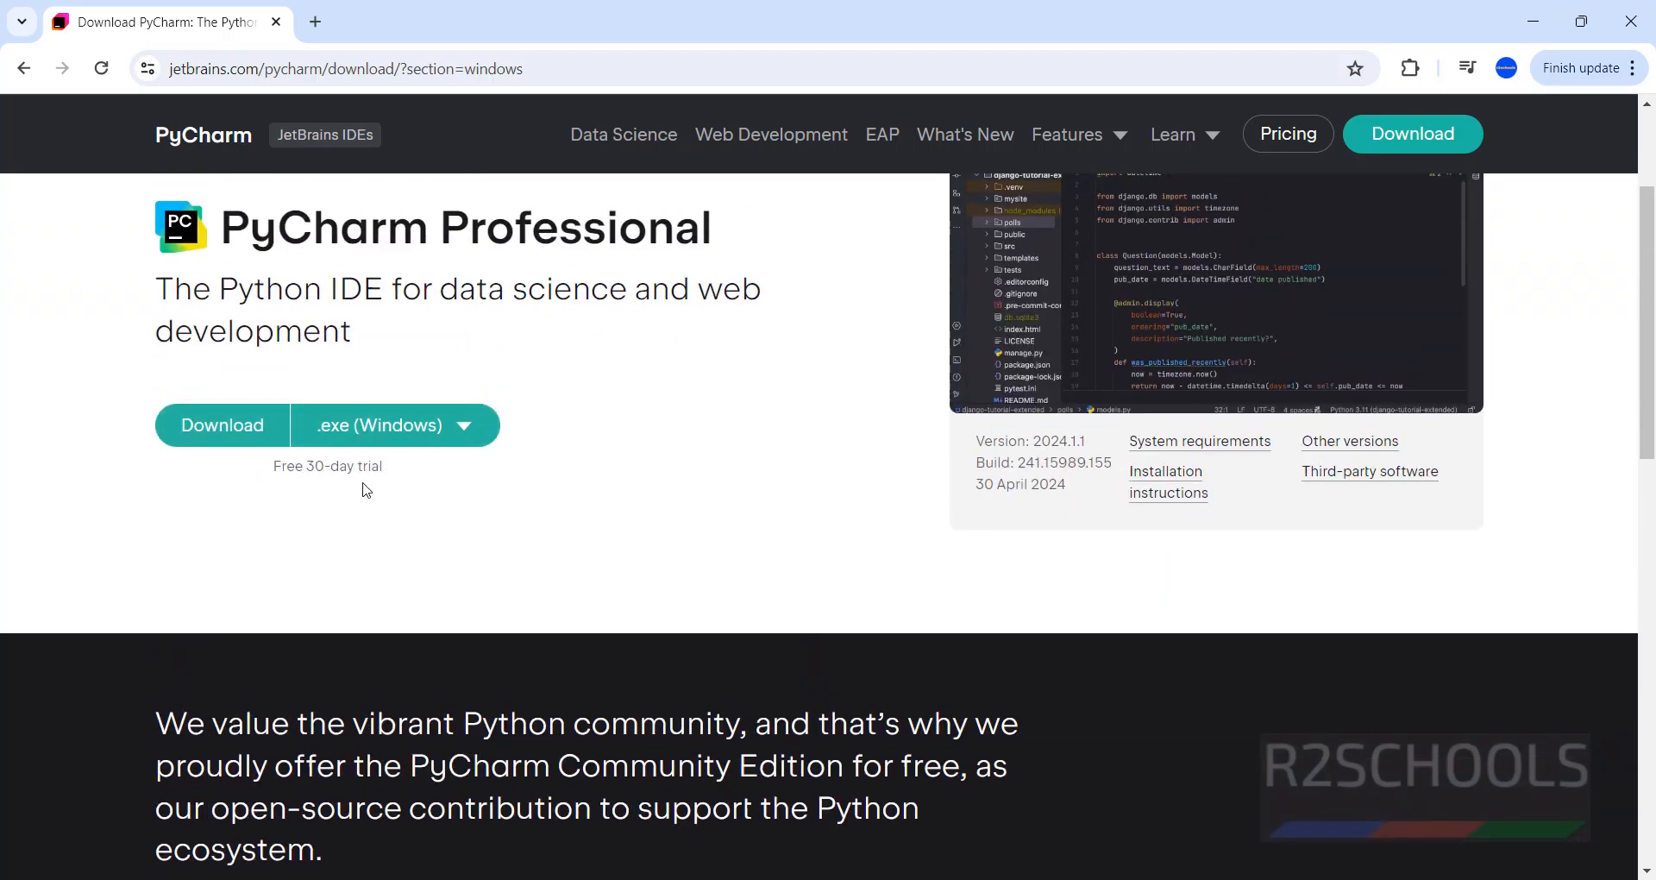
{"action": "scroll", "coordinate": [373, 496], "scroll_direction": "down", "scroll_amount": 1}
{"action": "scroll", "coordinate": [646, 627], "scroll_direction": "down", "scroll_amount": 4}
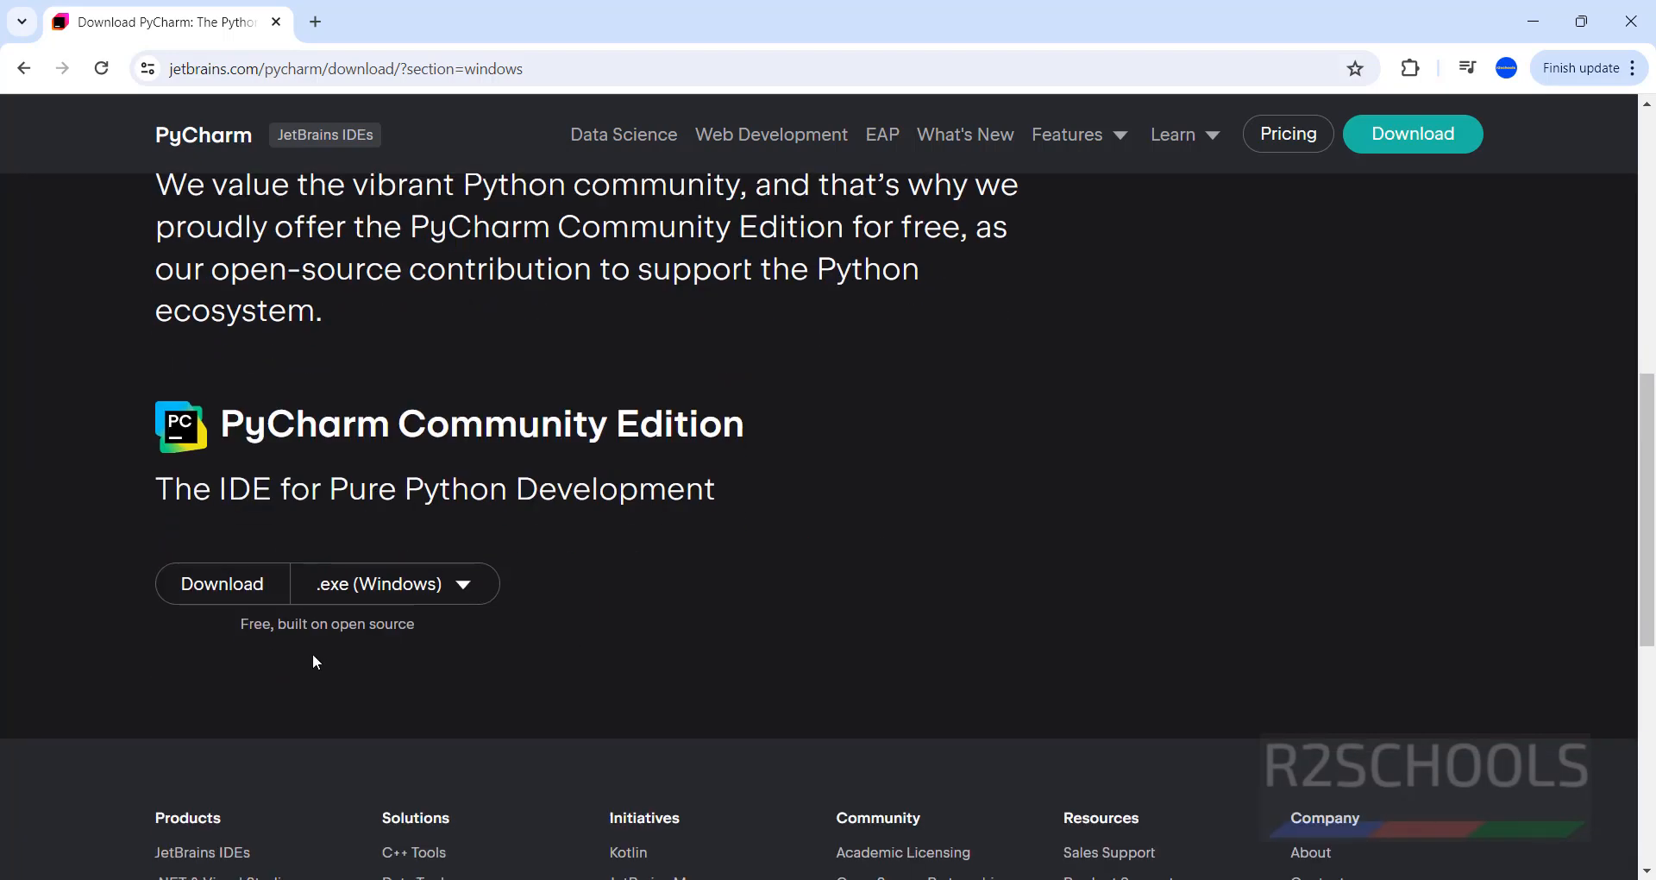
{"action": "left_click_drag", "start_coordinate": [267, 423], "coordinate": [770, 409]}
{"action": "left_click", "coordinate": [366, 584]}
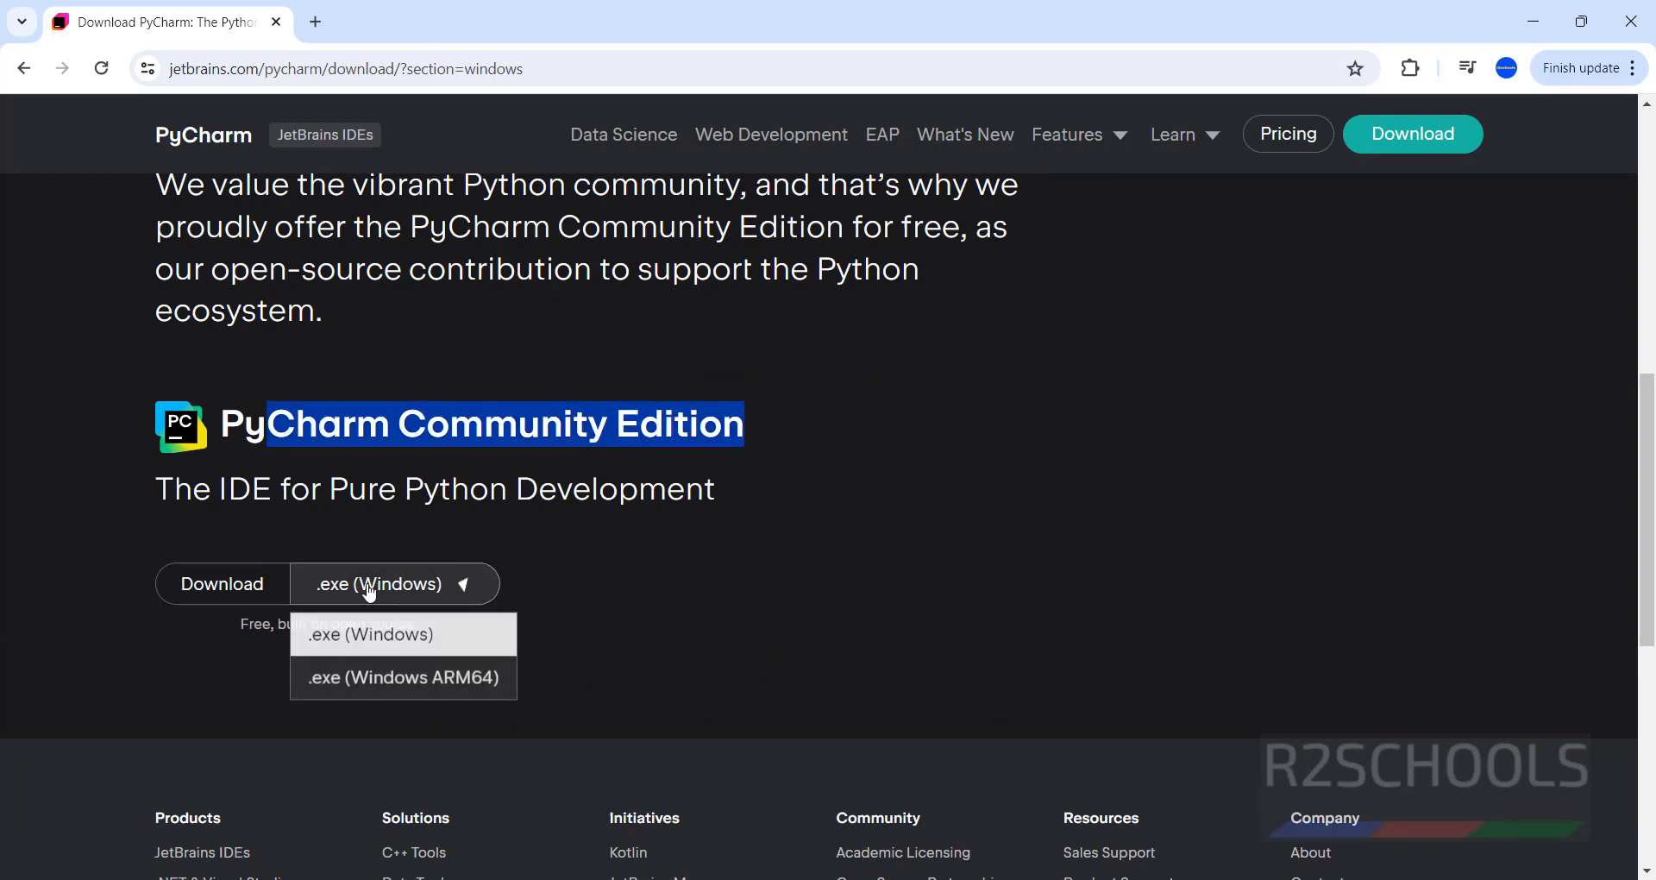
{"action": "left_click", "coordinate": [632, 588]}
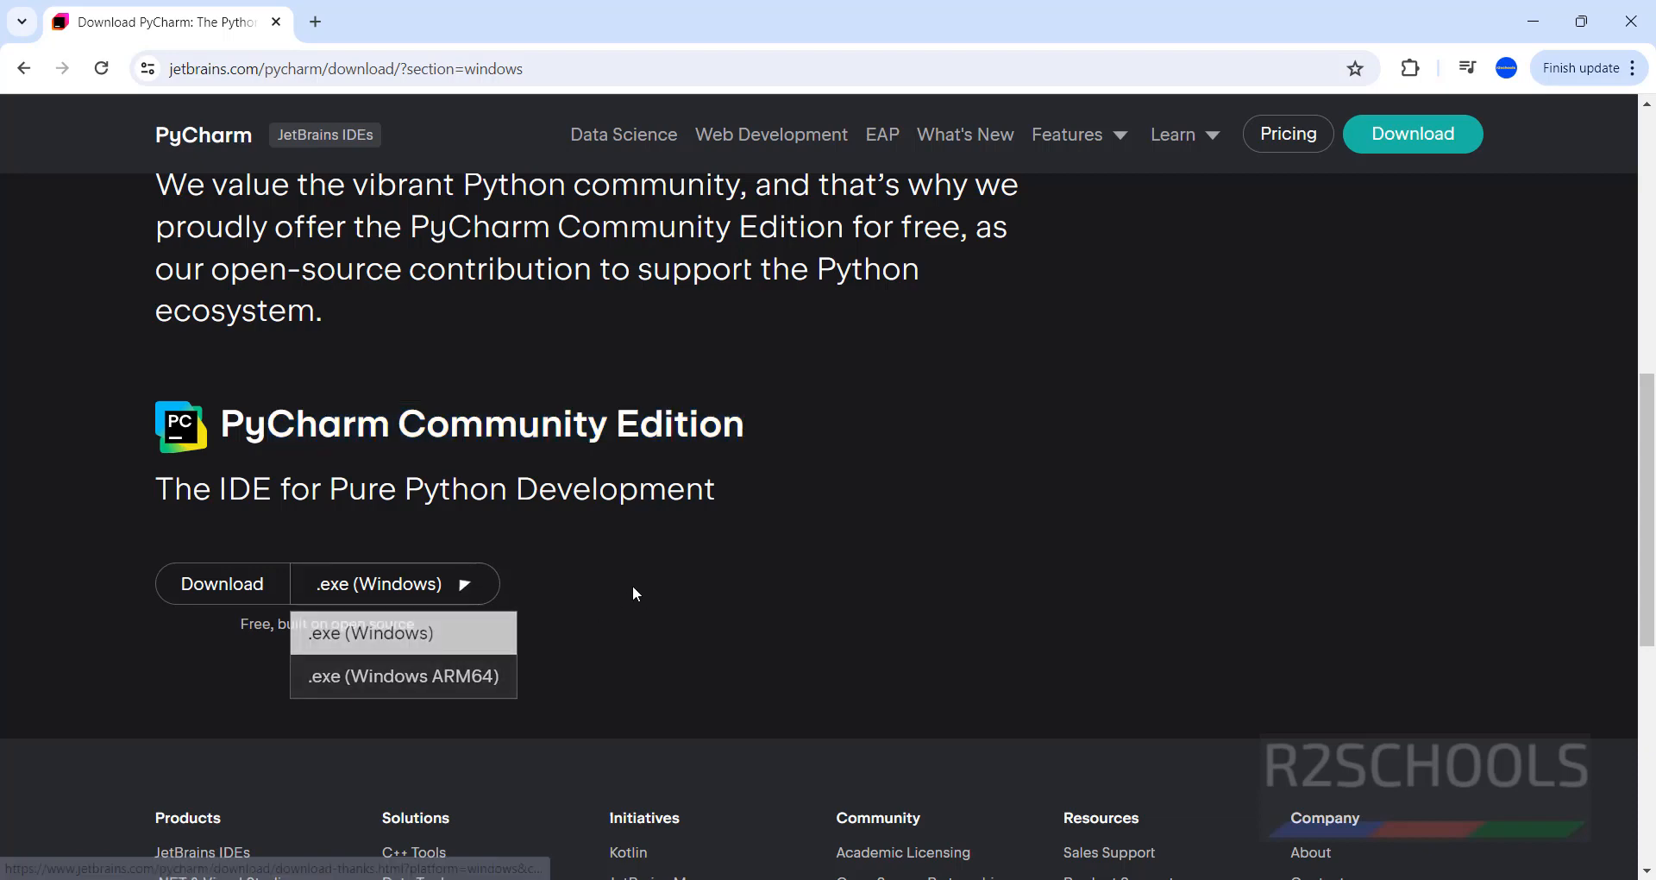
{"action": "left_click", "coordinate": [220, 603]}
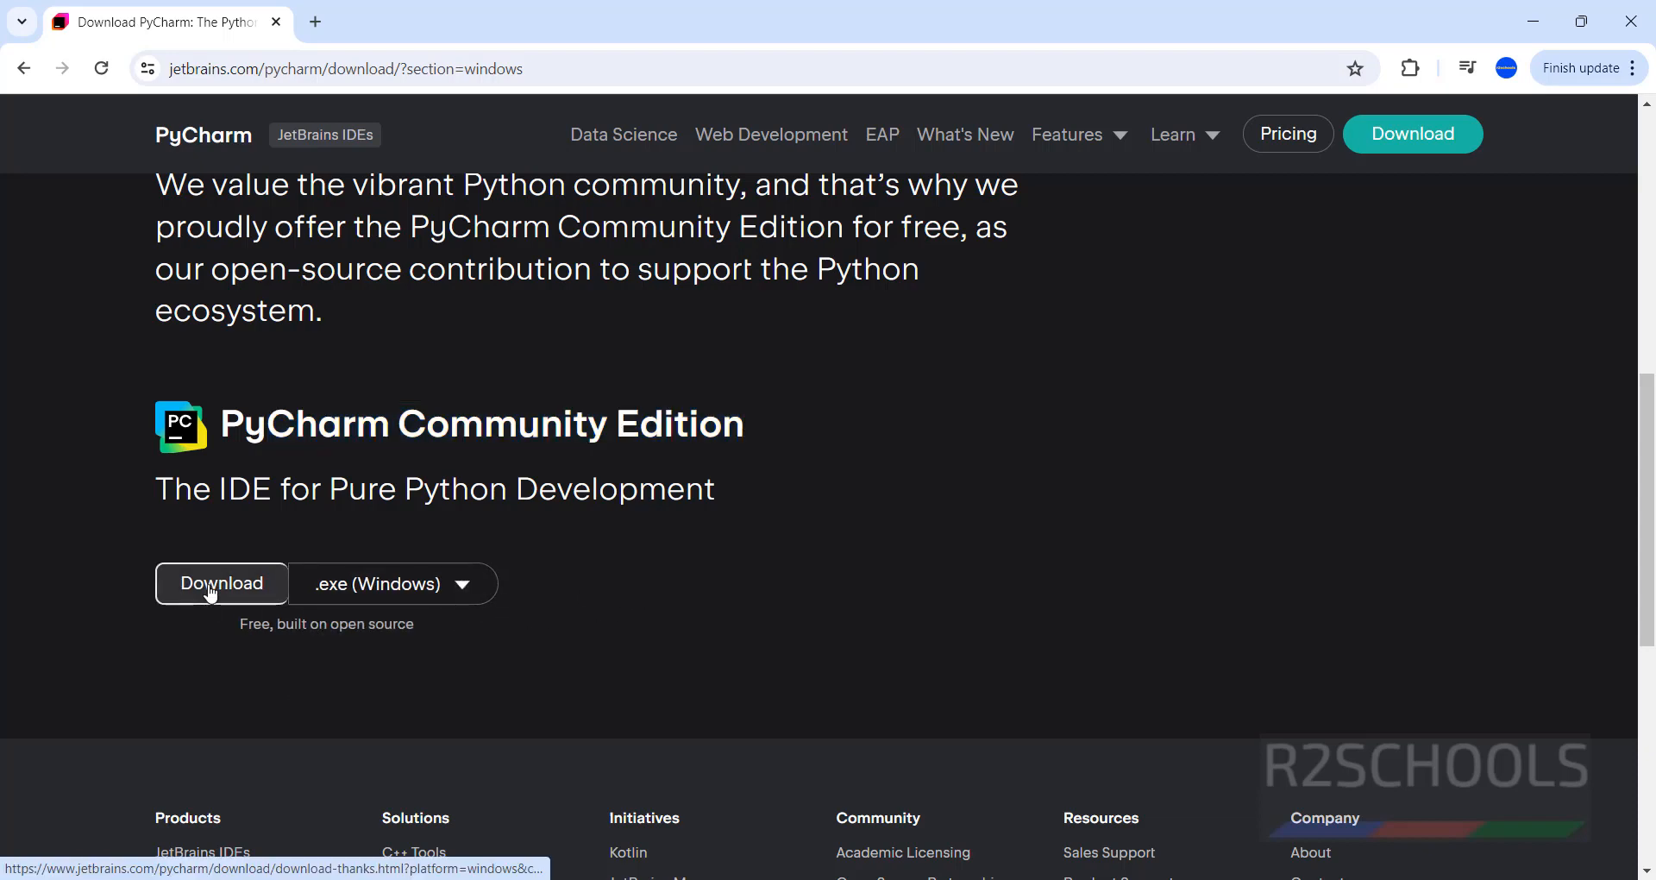
Open the full download history to follow the installer download.
{"action": "left_click", "coordinate": [1466, 67]}
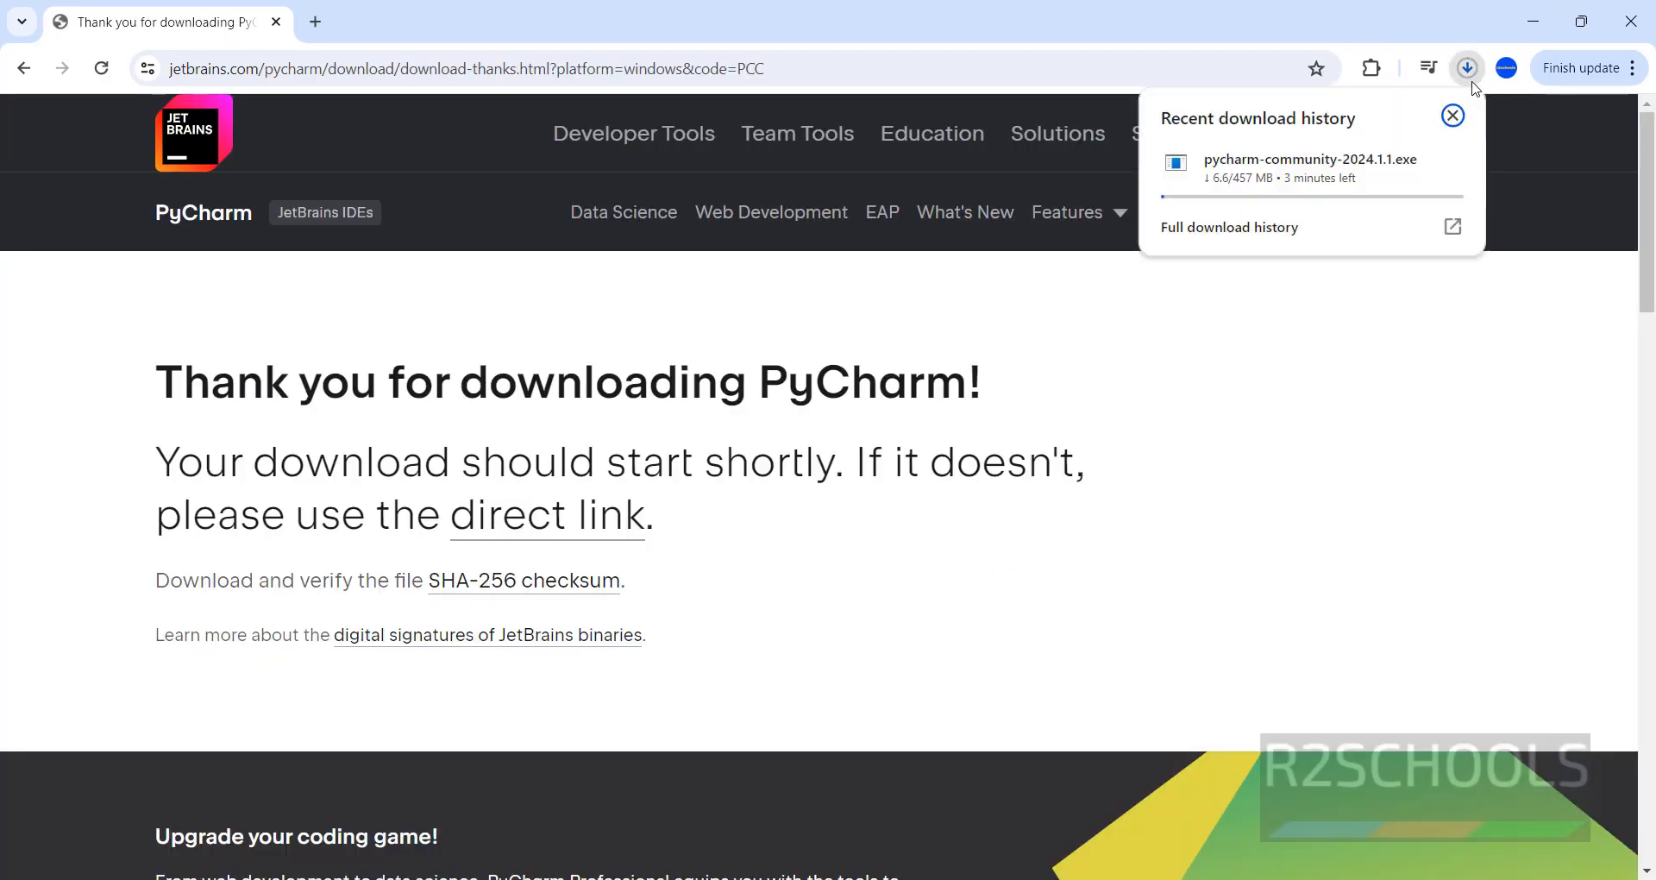
{"action": "mouse_move", "coordinate": [1267, 207]}
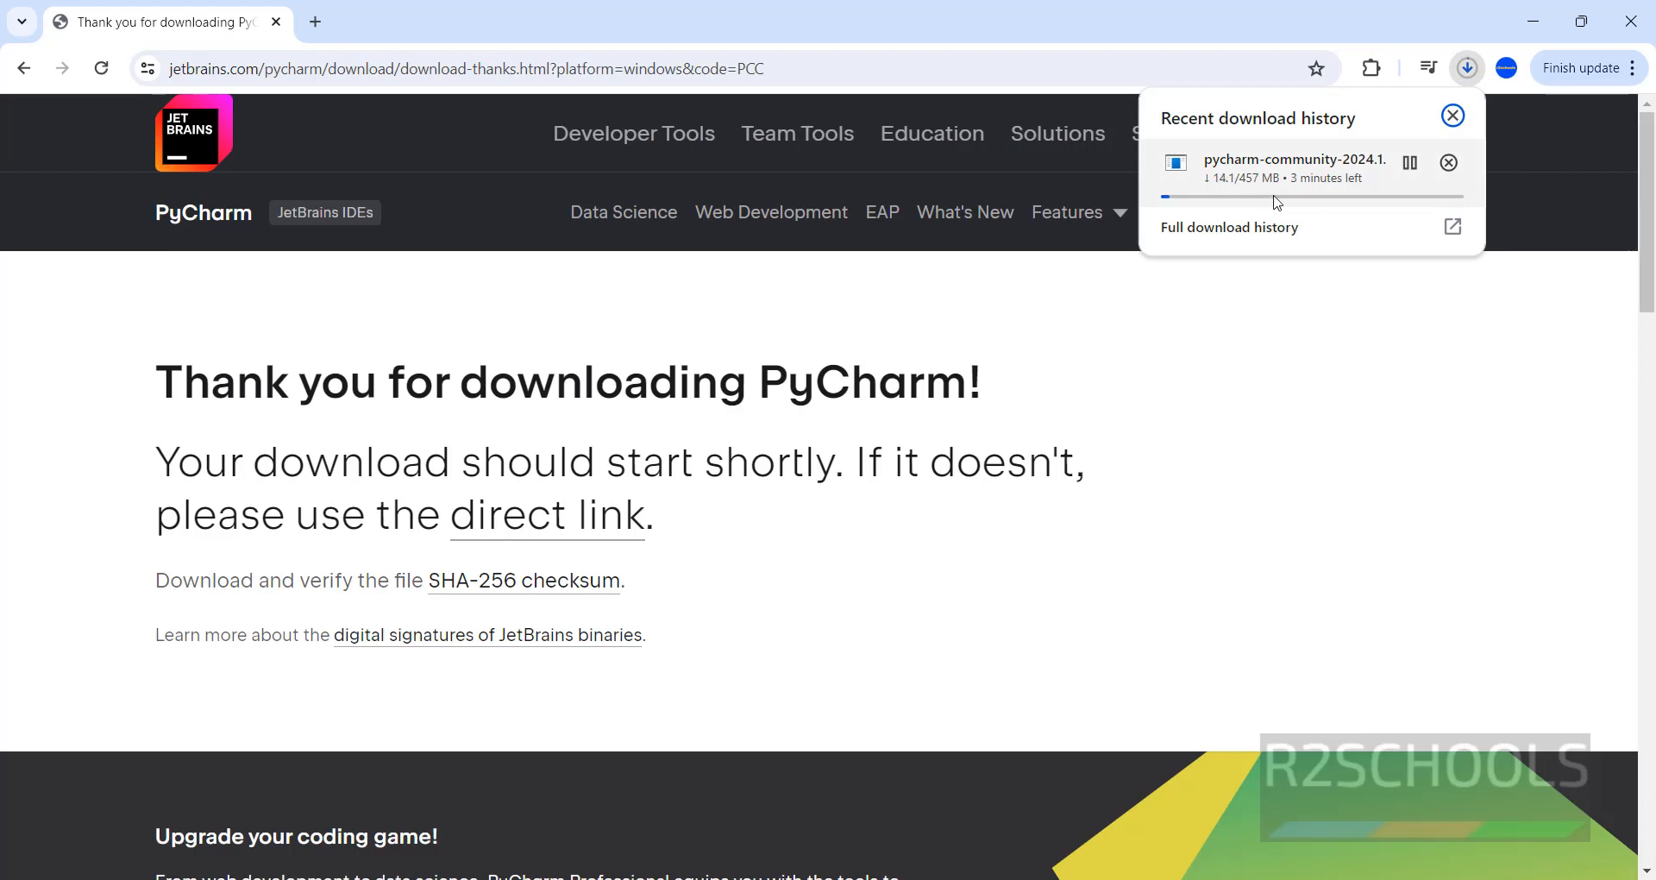
{"action": "left_click", "coordinate": [1233, 227]}
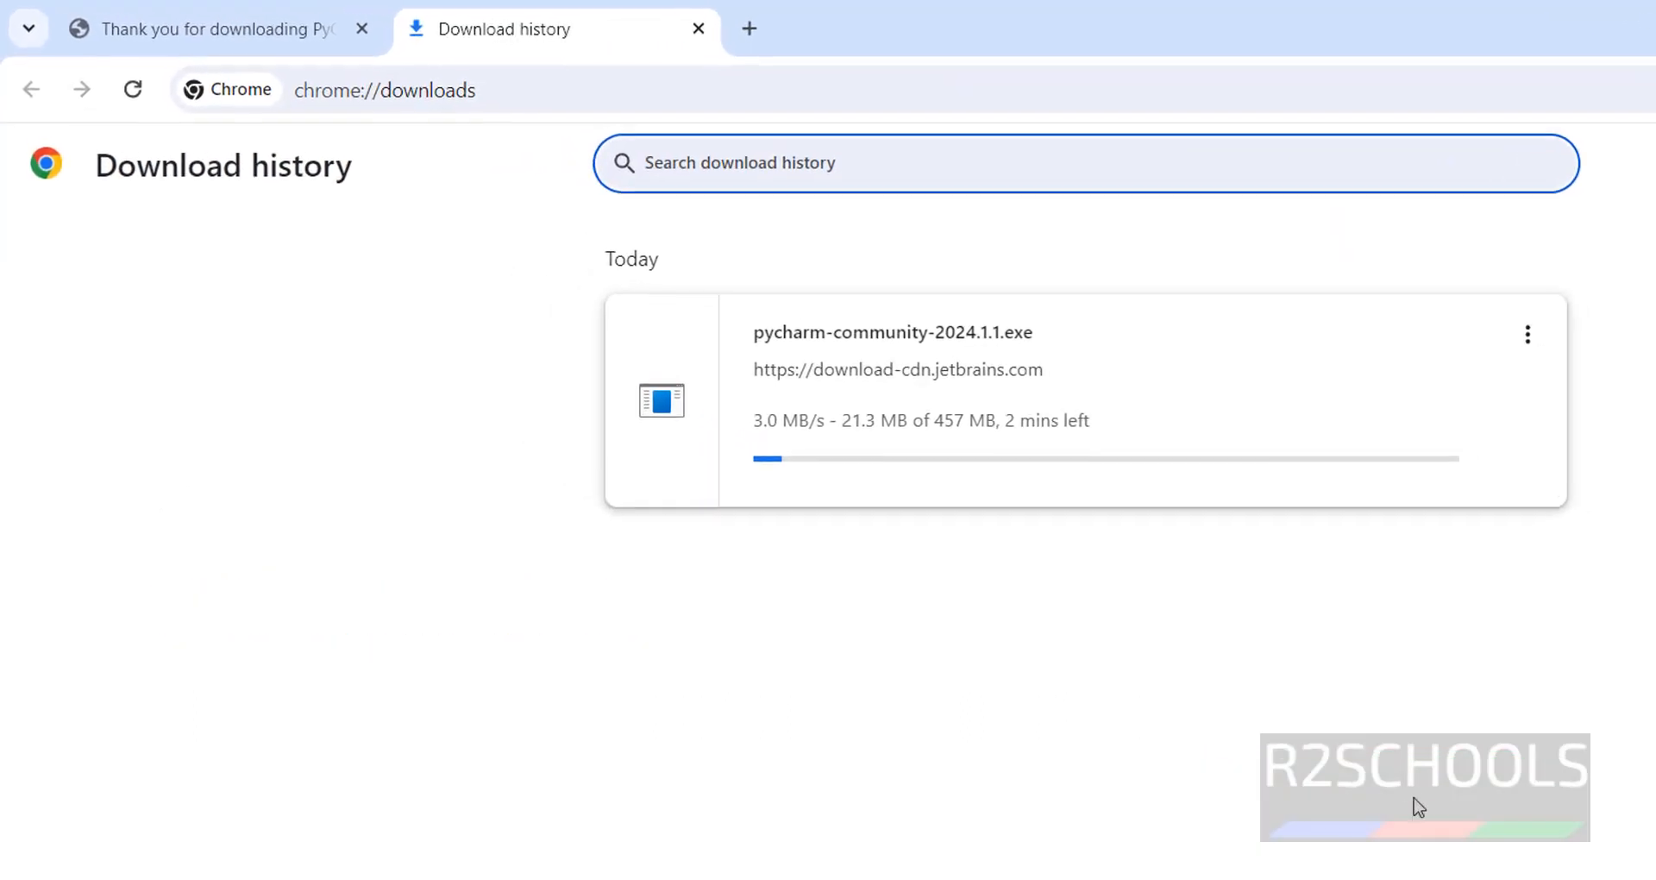
{"action": "left_click", "coordinate": [1515, 860]}
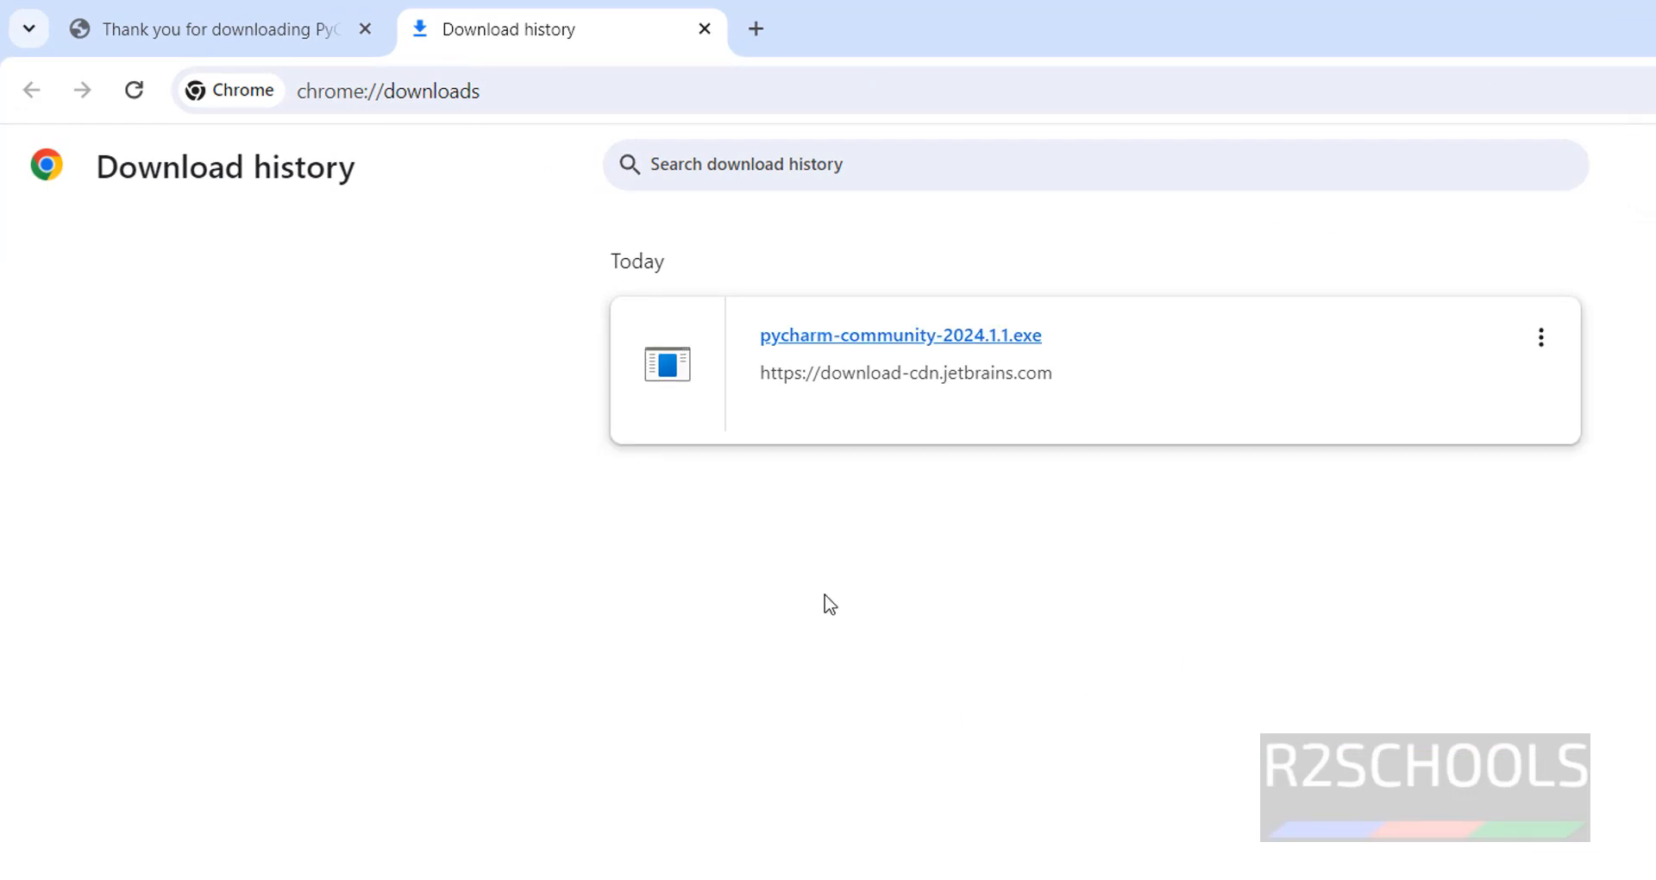
Launch the downloaded pycharm-community-2024.1.1.exe installer and advance past the welcome page.
{"action": "left_click", "coordinate": [856, 334]}
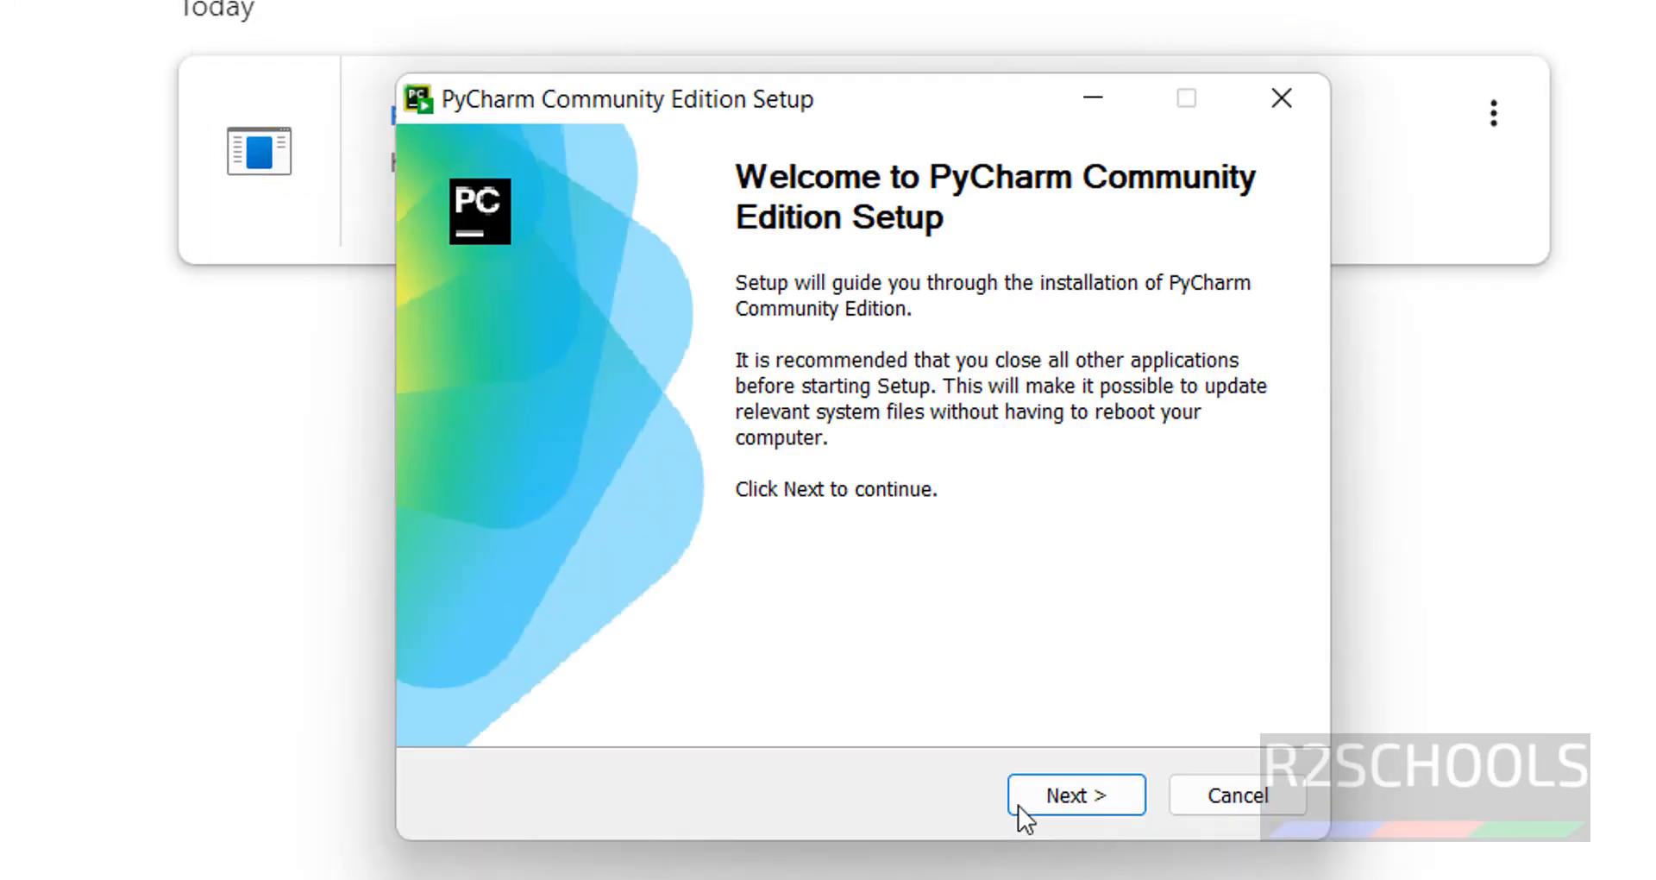
{"action": "left_click", "coordinate": [1088, 793]}
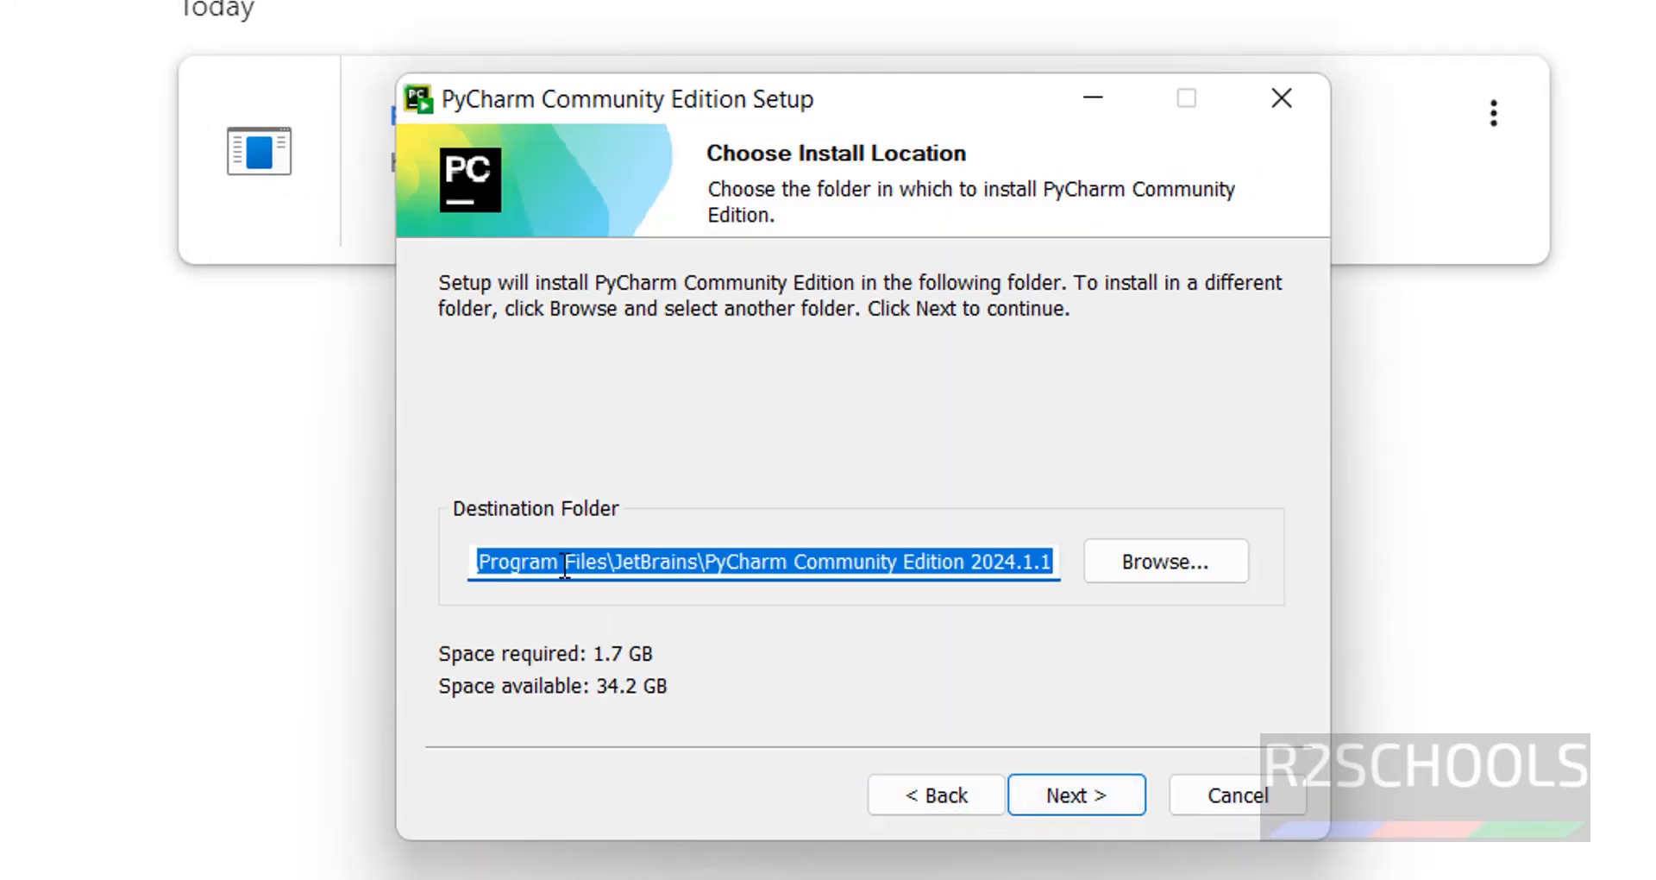
Keep the default destination folder under Program Files\JetBrains and continue.
{"action": "left_click", "coordinate": [706, 564]}
{"action": "double_click", "coordinate": [706, 565]}
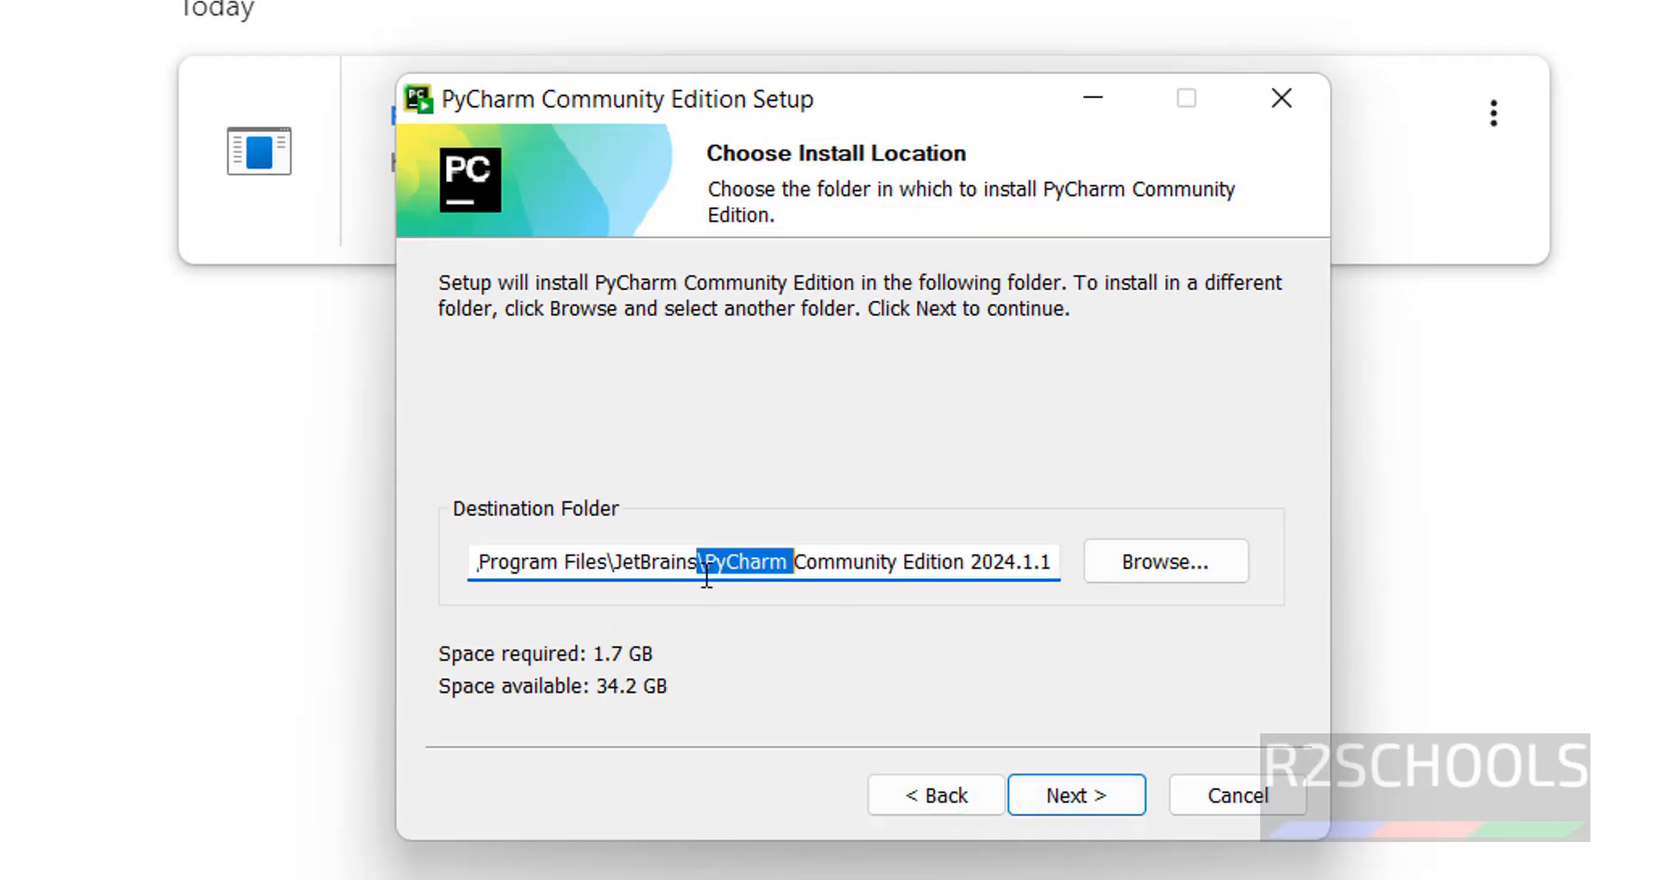
{"action": "left_click", "coordinate": [706, 565]}
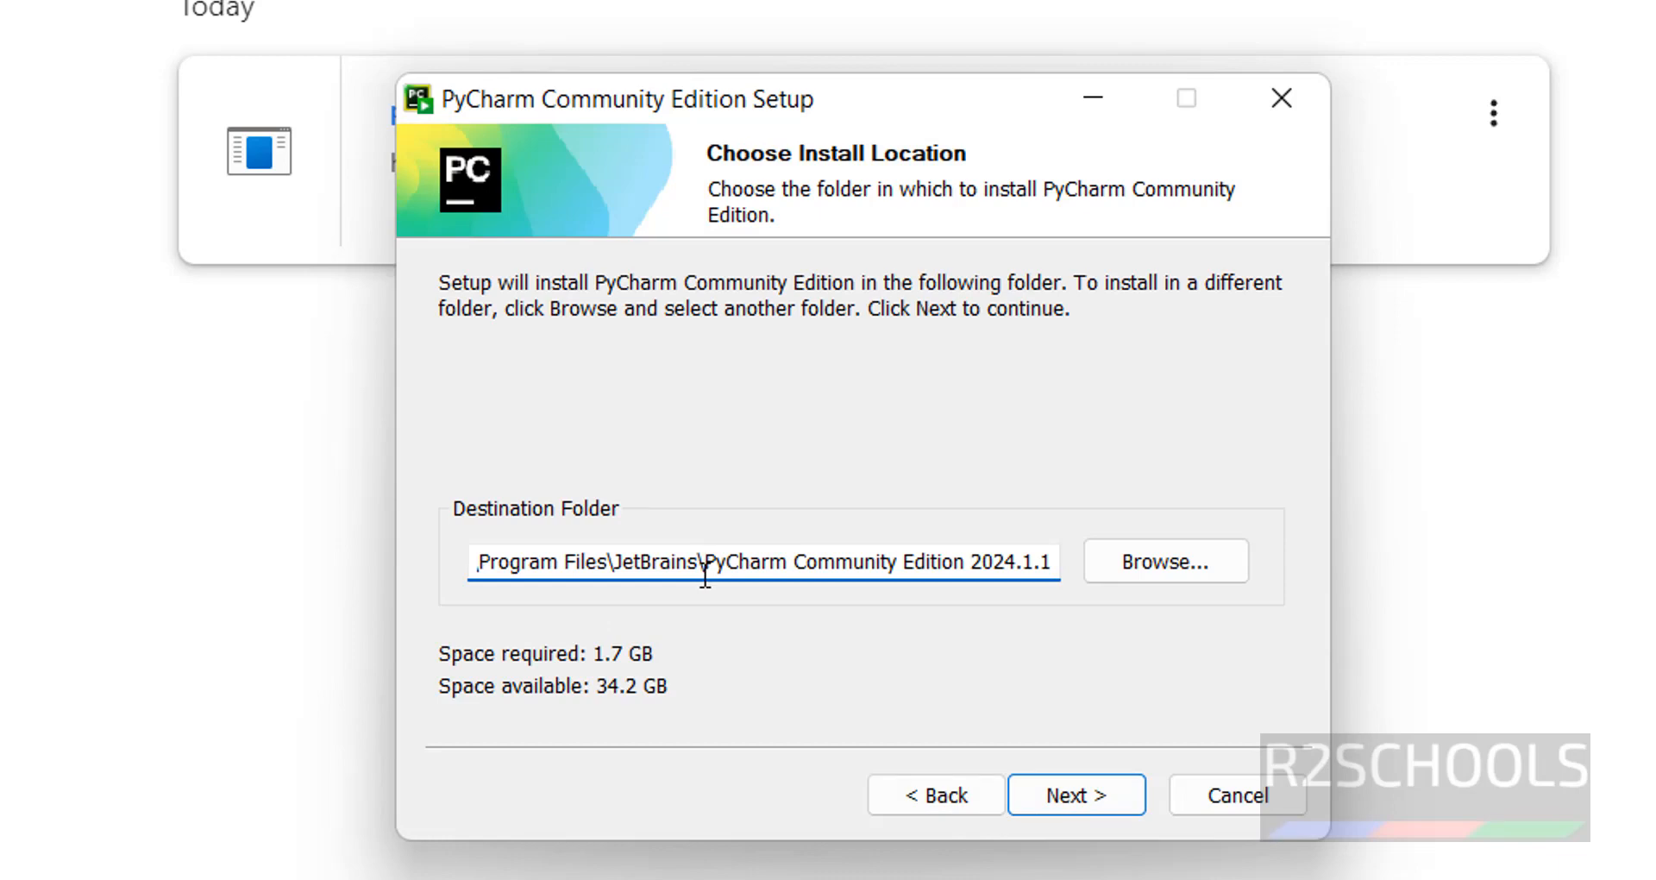
{"action": "left_click", "coordinate": [1153, 568]}
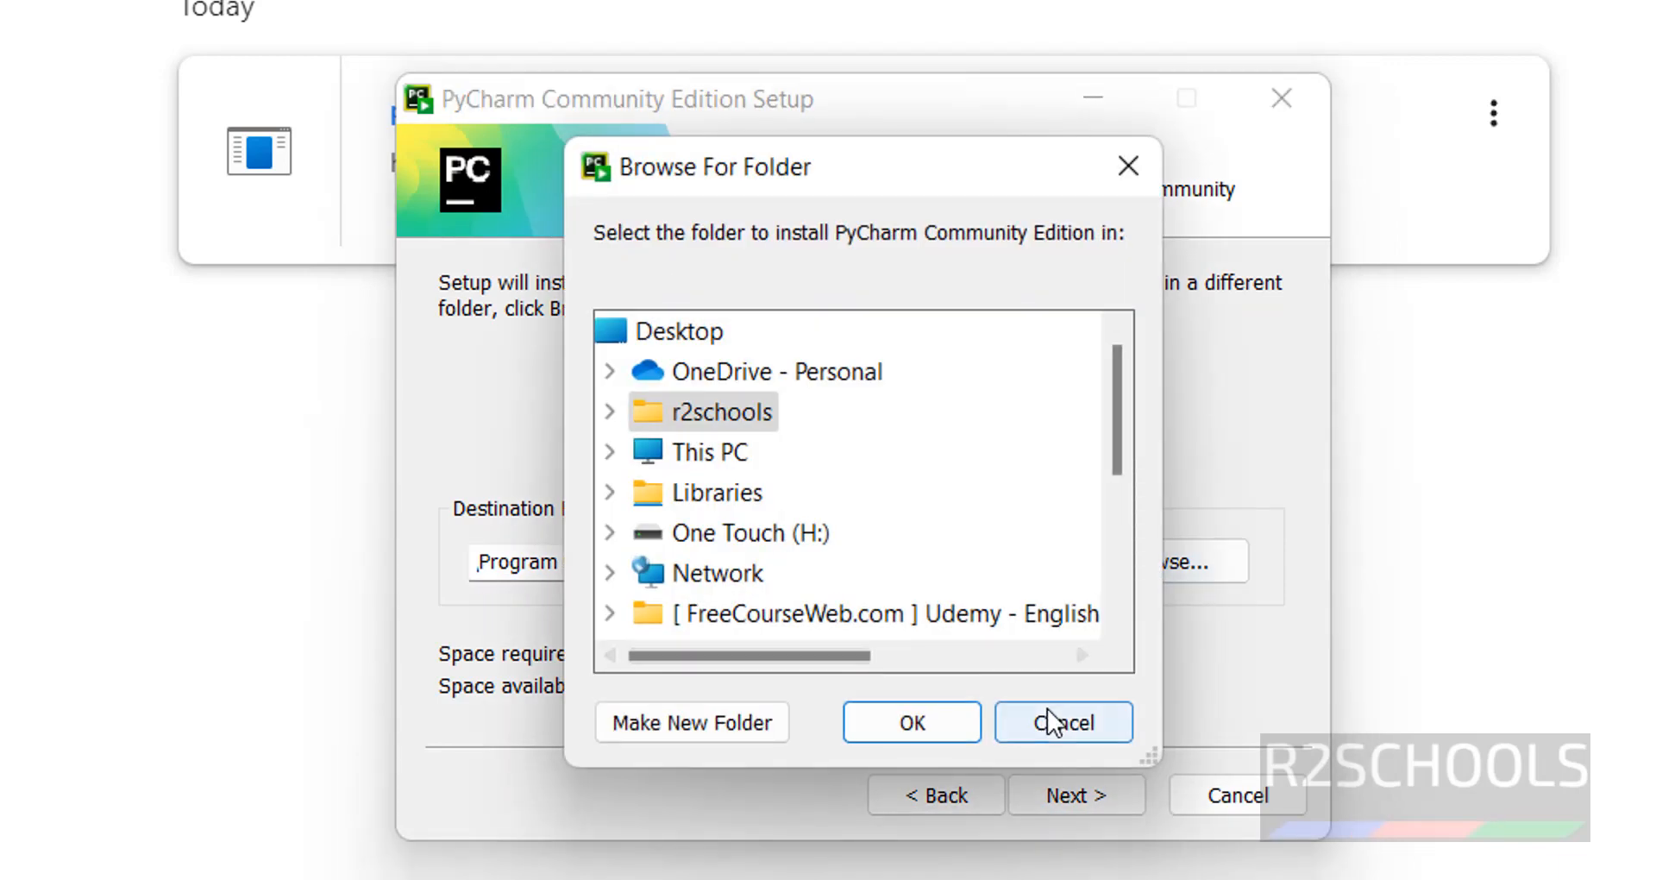
{"action": "left_click", "coordinate": [1056, 719]}
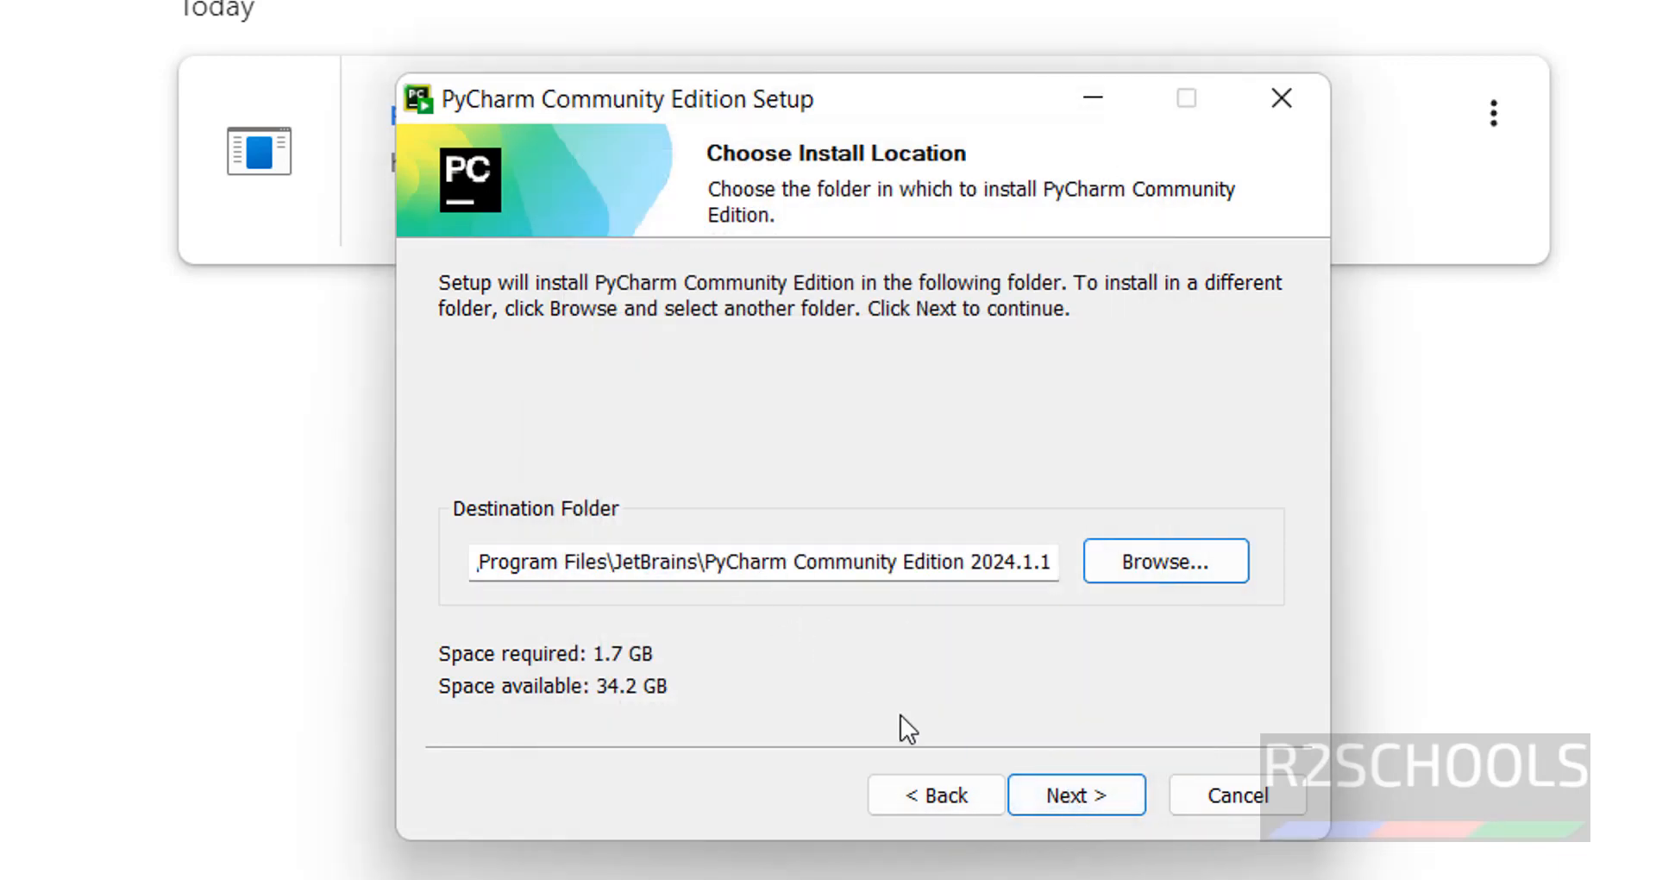
{"action": "left_click", "coordinate": [1055, 802]}
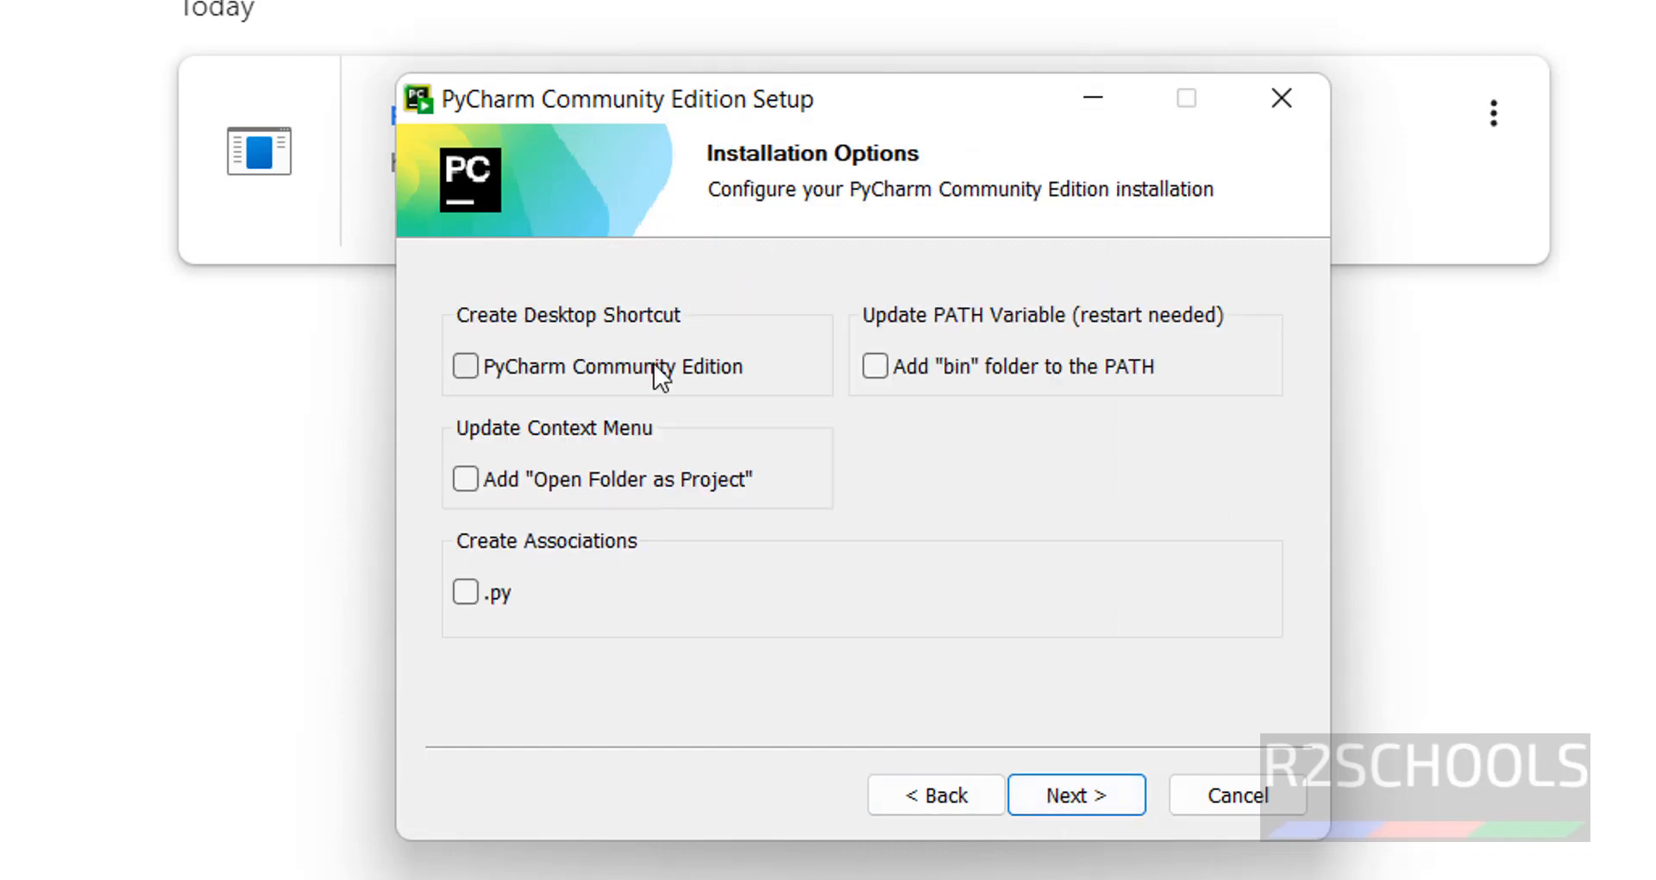
Set the installation options to associate .py files and add the bin folder to the PATH, then continue.
{"action": "left_click", "coordinate": [652, 367]}
{"action": "left_click", "coordinate": [652, 368]}
{"action": "left_click", "coordinate": [467, 589]}
{"action": "left_click", "coordinate": [891, 364]}
{"action": "left_click", "coordinate": [1062, 810]}
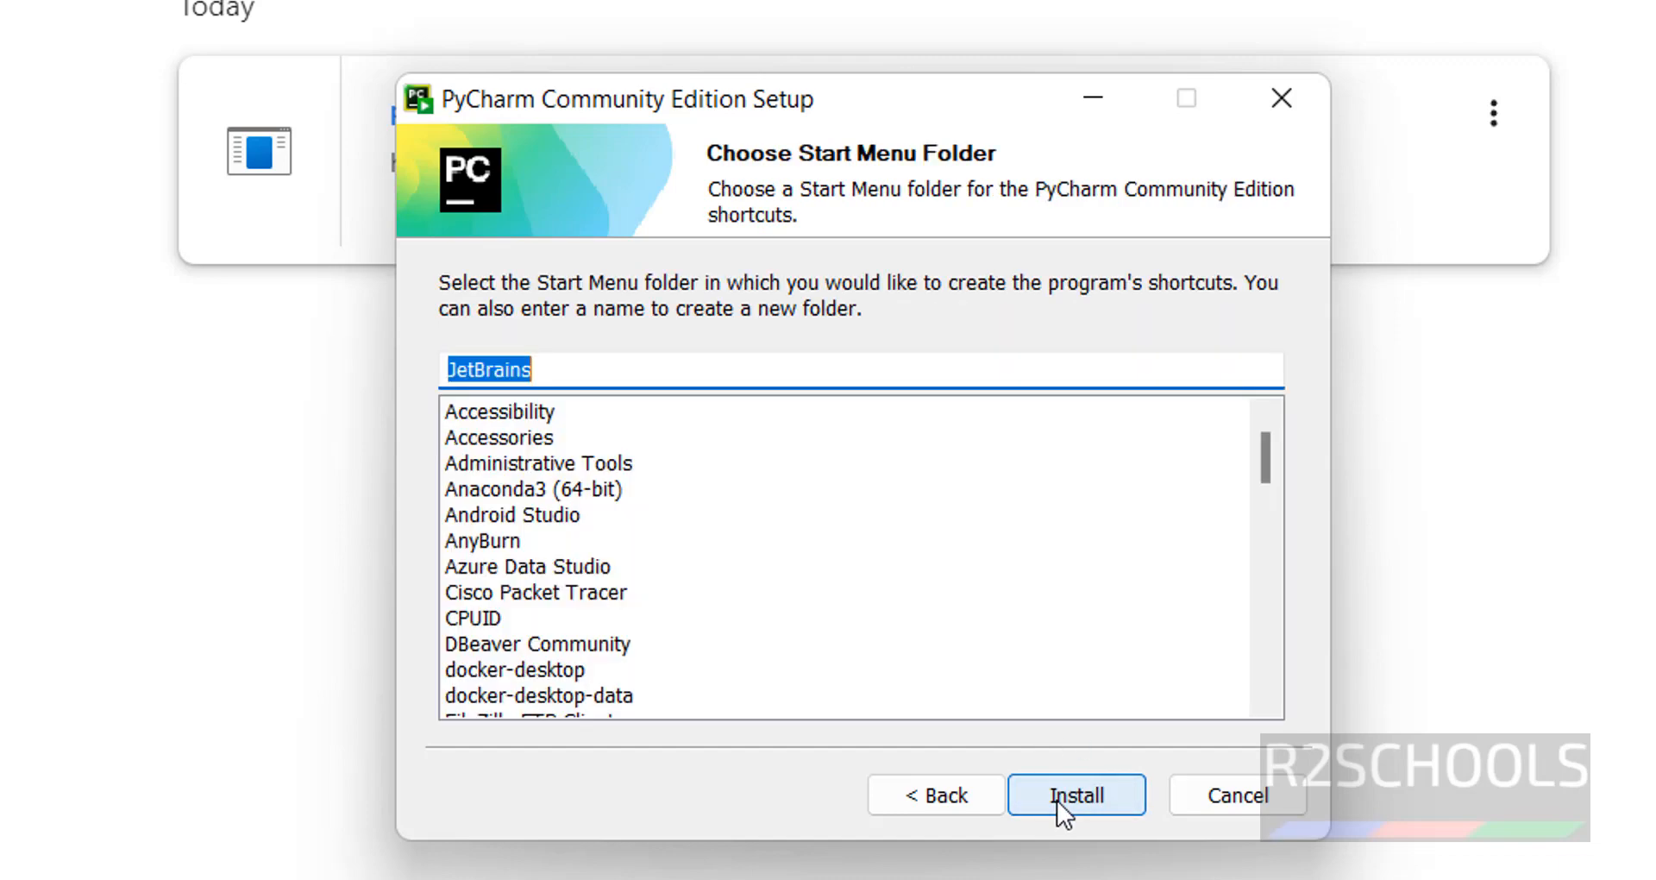
Keep the JetBrains Start Menu folder and start the installation.
{"action": "left_click", "coordinate": [646, 377]}
{"action": "left_click_drag", "start_coordinate": [646, 377], "coordinate": [313, 376]}
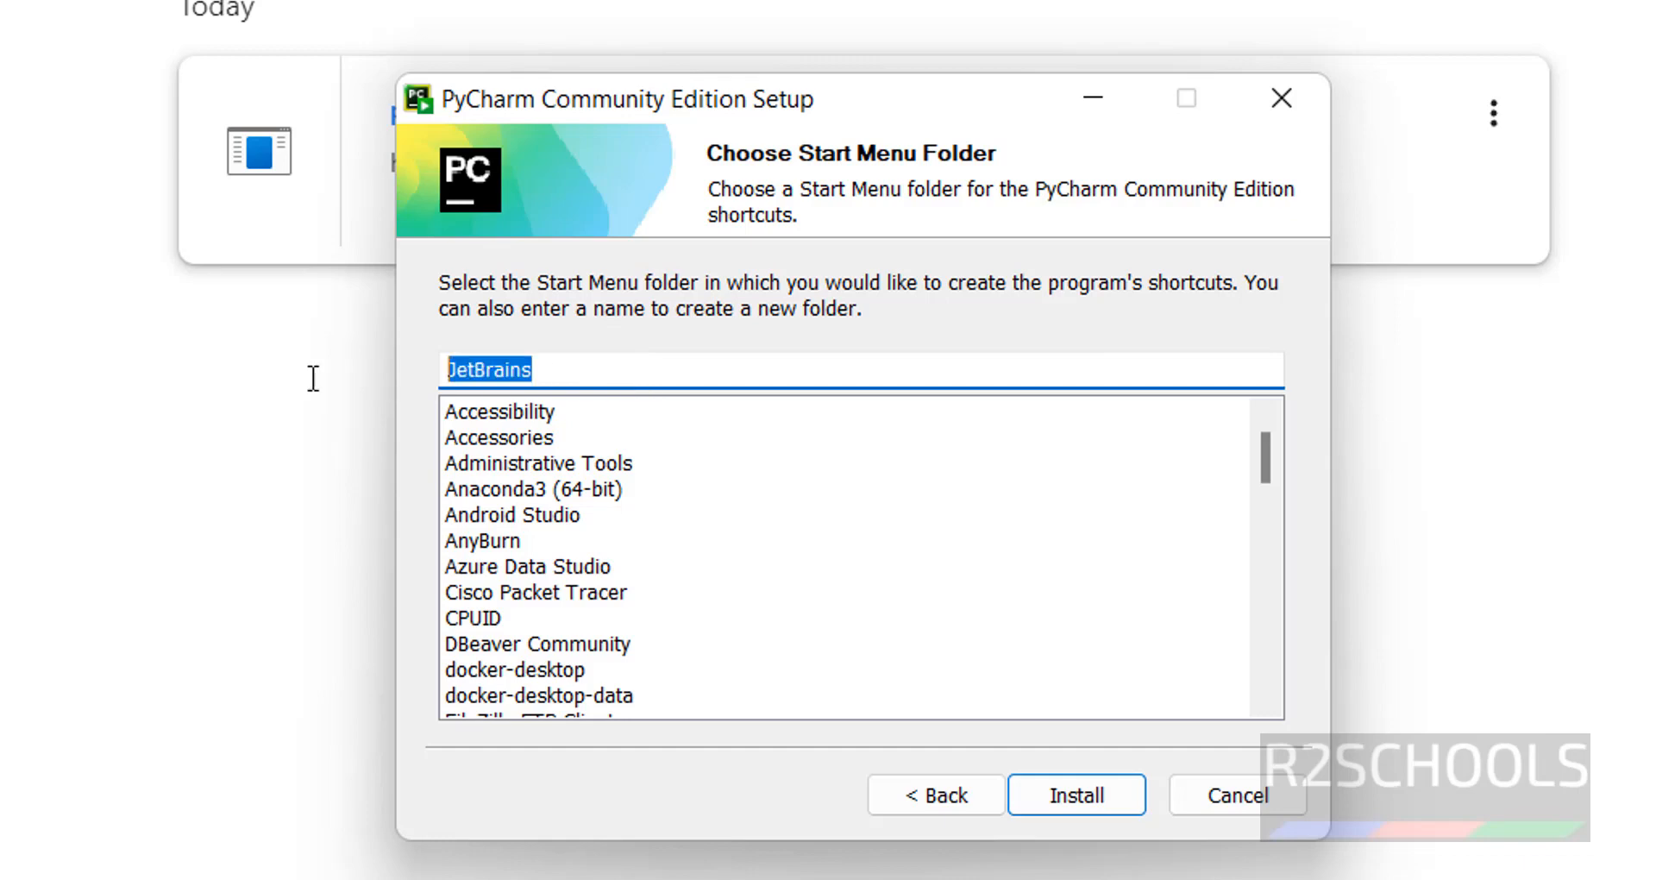
{"action": "left_click", "coordinate": [1066, 787]}
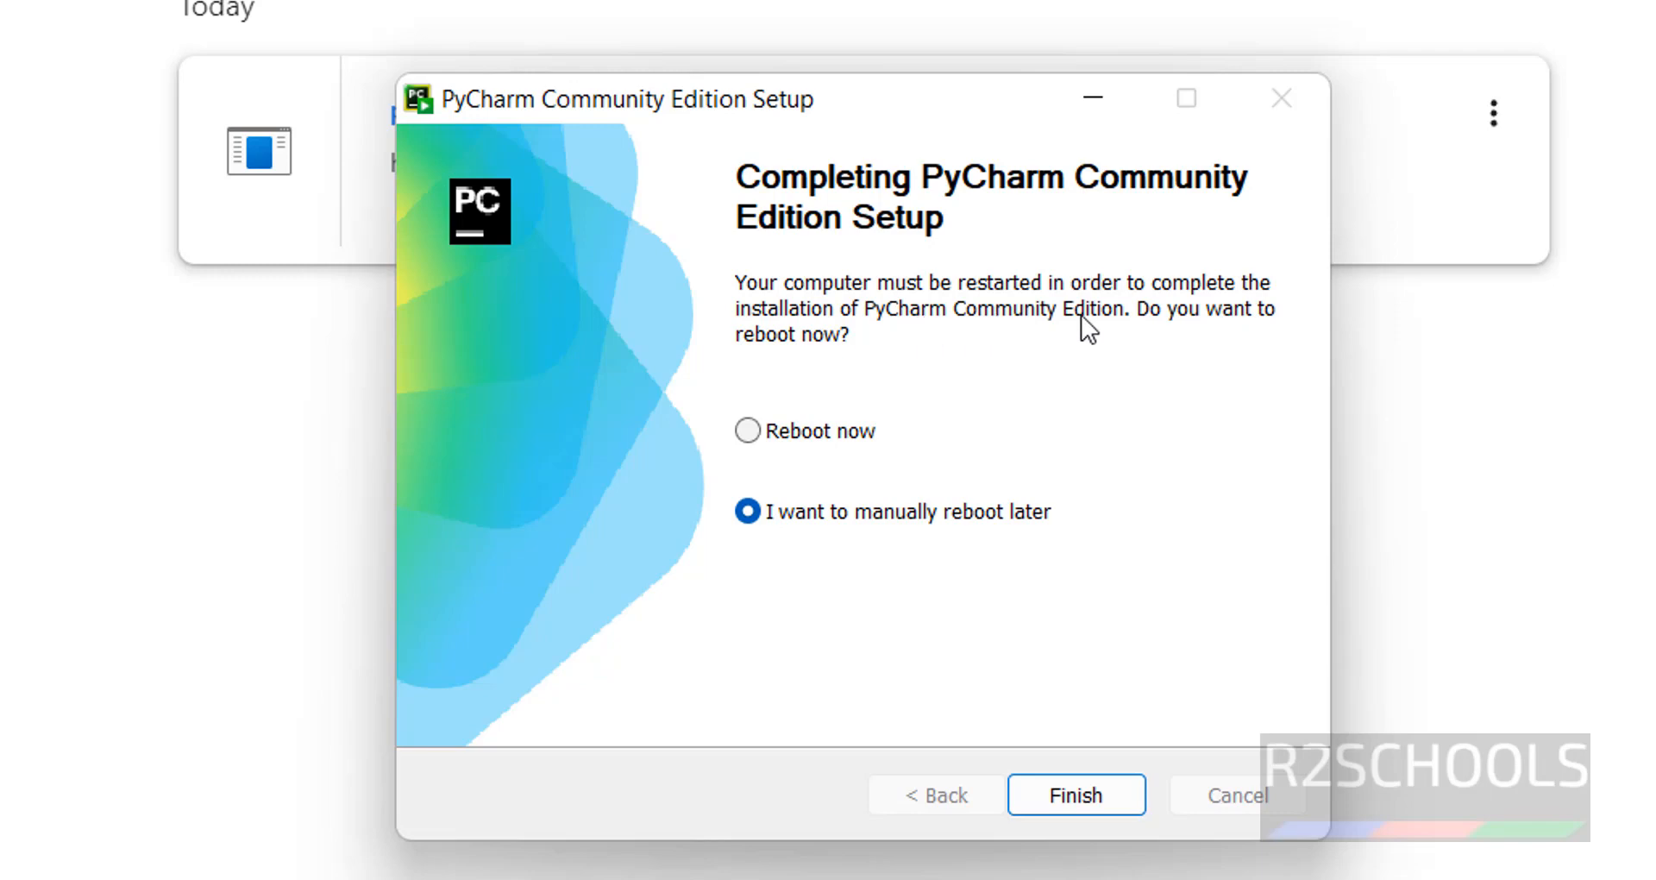
Choose to reboot manually later and finish the setup.
{"action": "left_click", "coordinate": [812, 431]}
{"action": "left_click", "coordinate": [807, 513]}
{"action": "left_click", "coordinate": [1069, 805]}
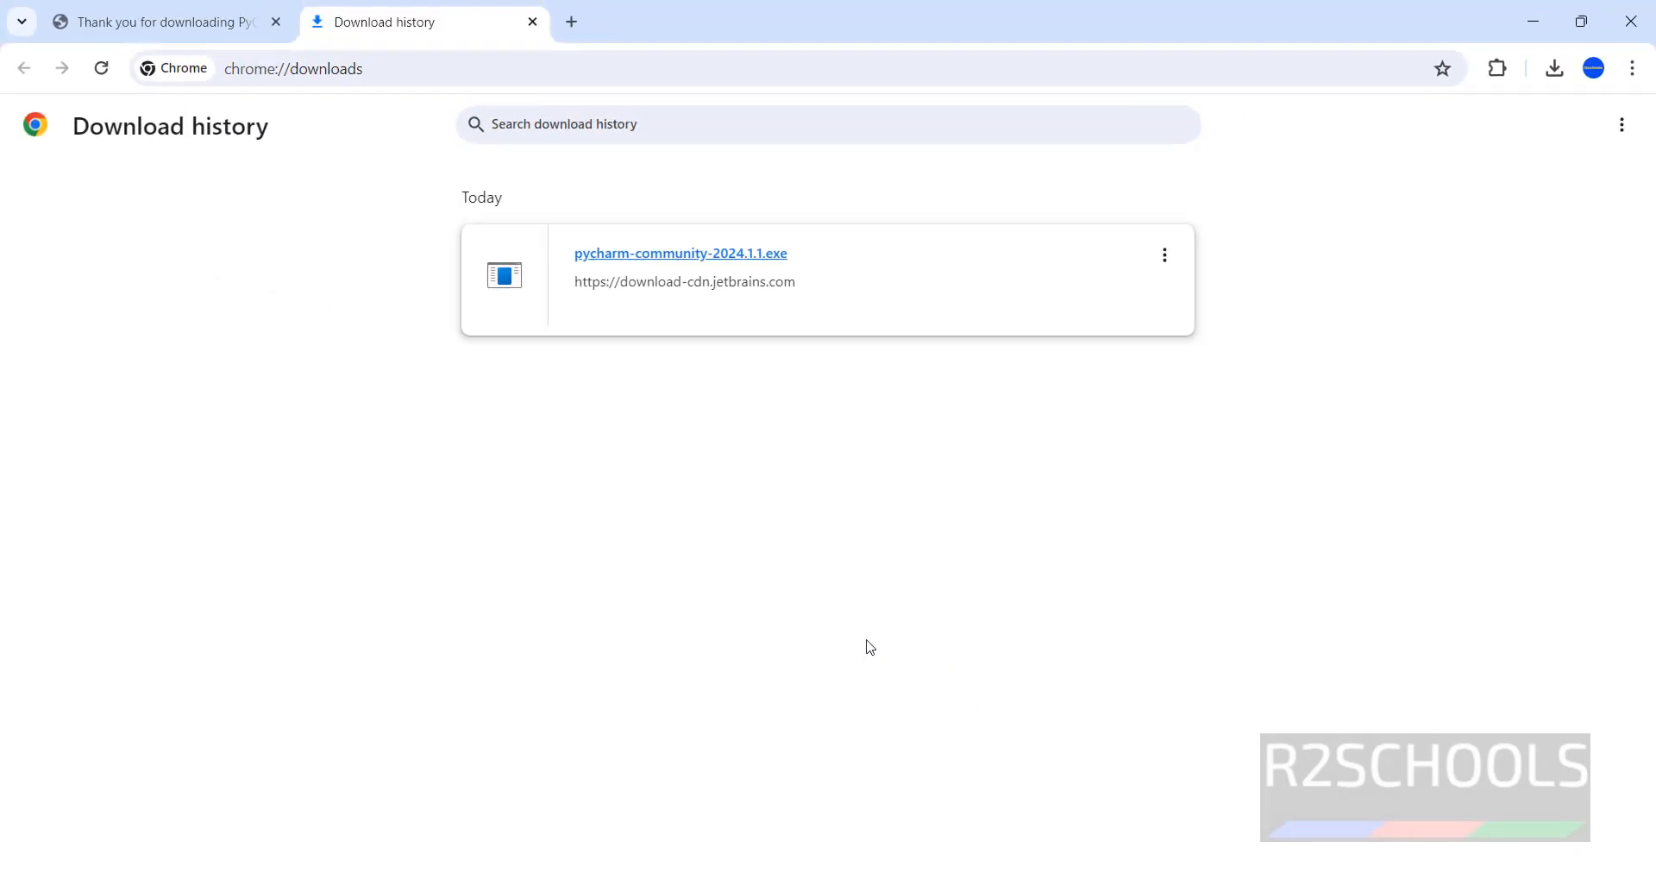
Launch PyCharm Community Edition 2024.1.1 from the JetBrains folder in the Start menu's app list.
{"action": "key", "text": "super"}
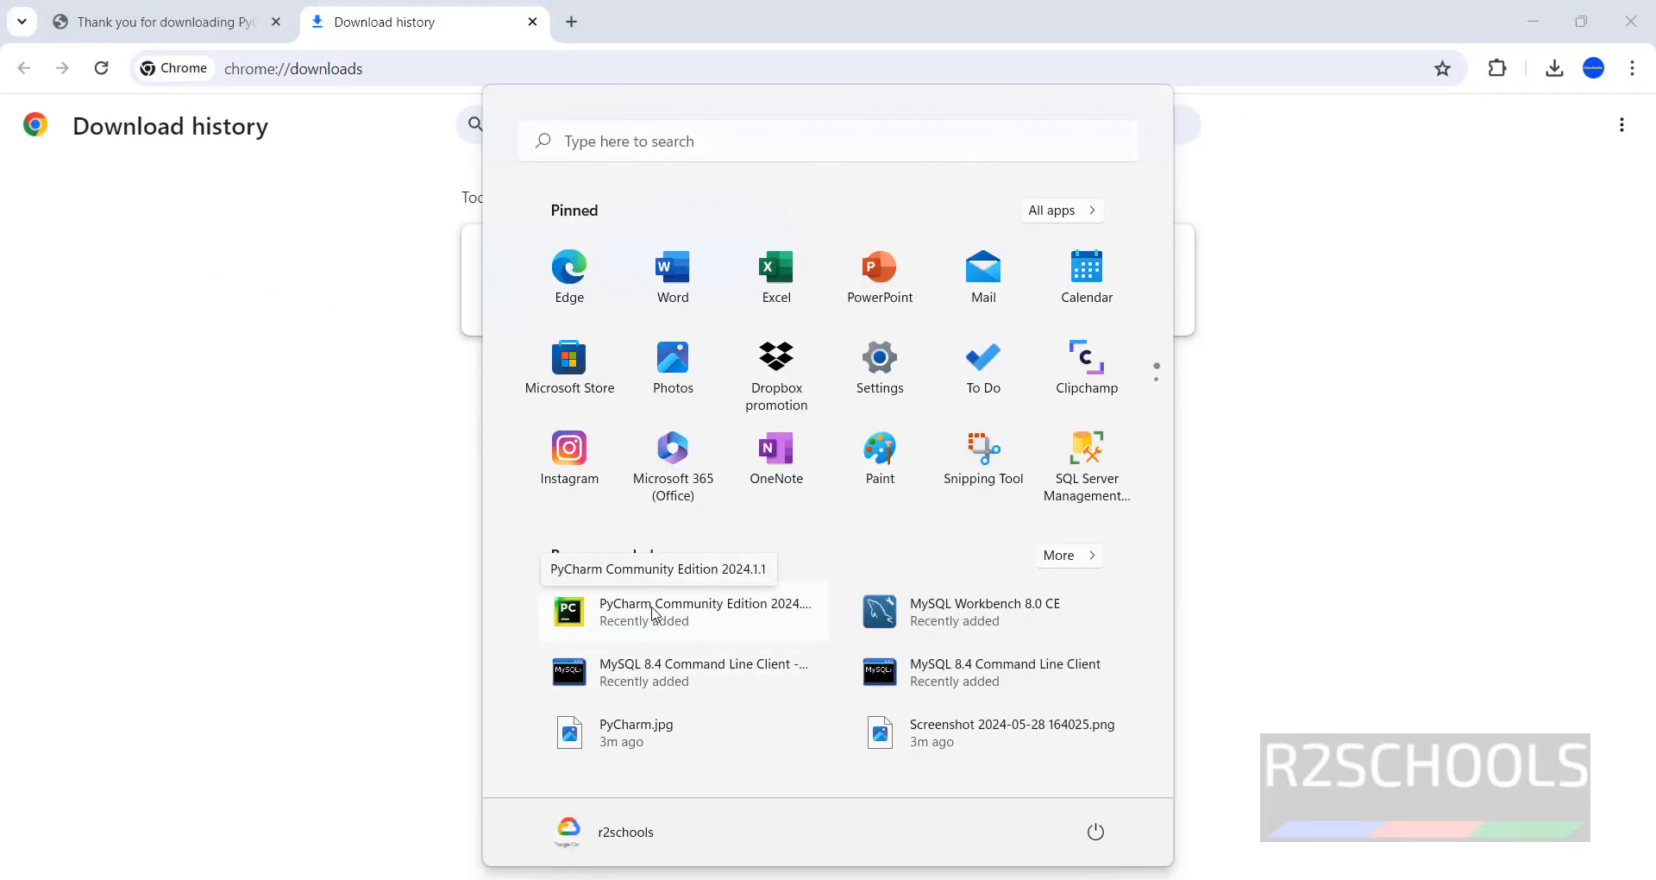
{"action": "left_click", "coordinate": [1068, 212]}
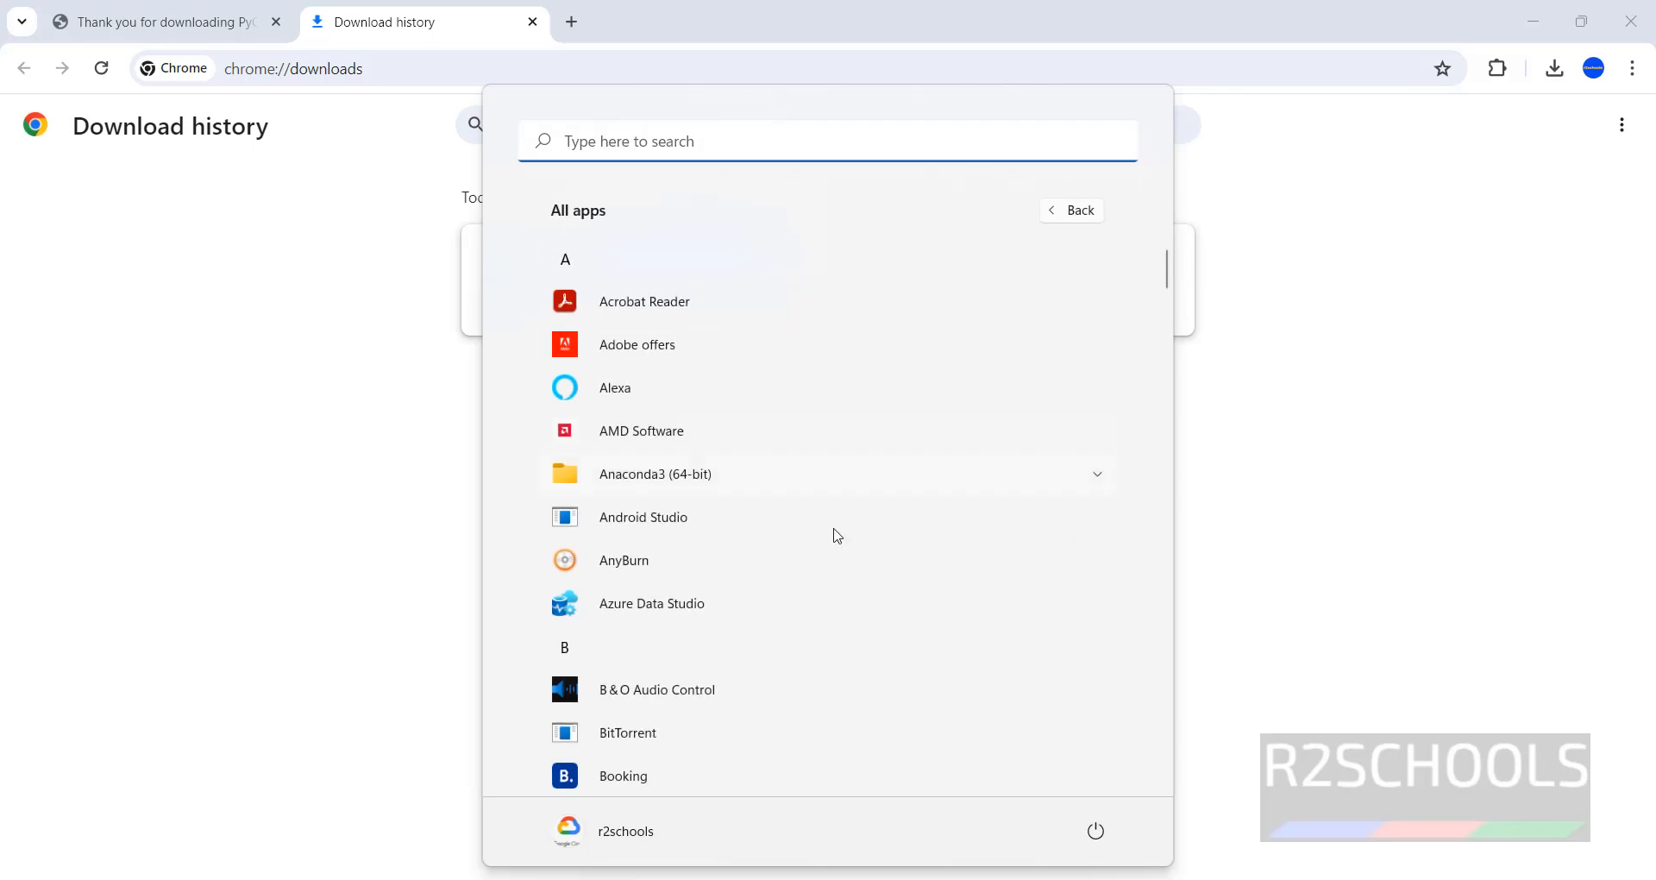
{"action": "scroll", "coordinate": [834, 552], "scroll_direction": "down", "scroll_amount": 5}
{"action": "scroll", "coordinate": [837, 561], "scroll_direction": "down", "scroll_amount": 5}
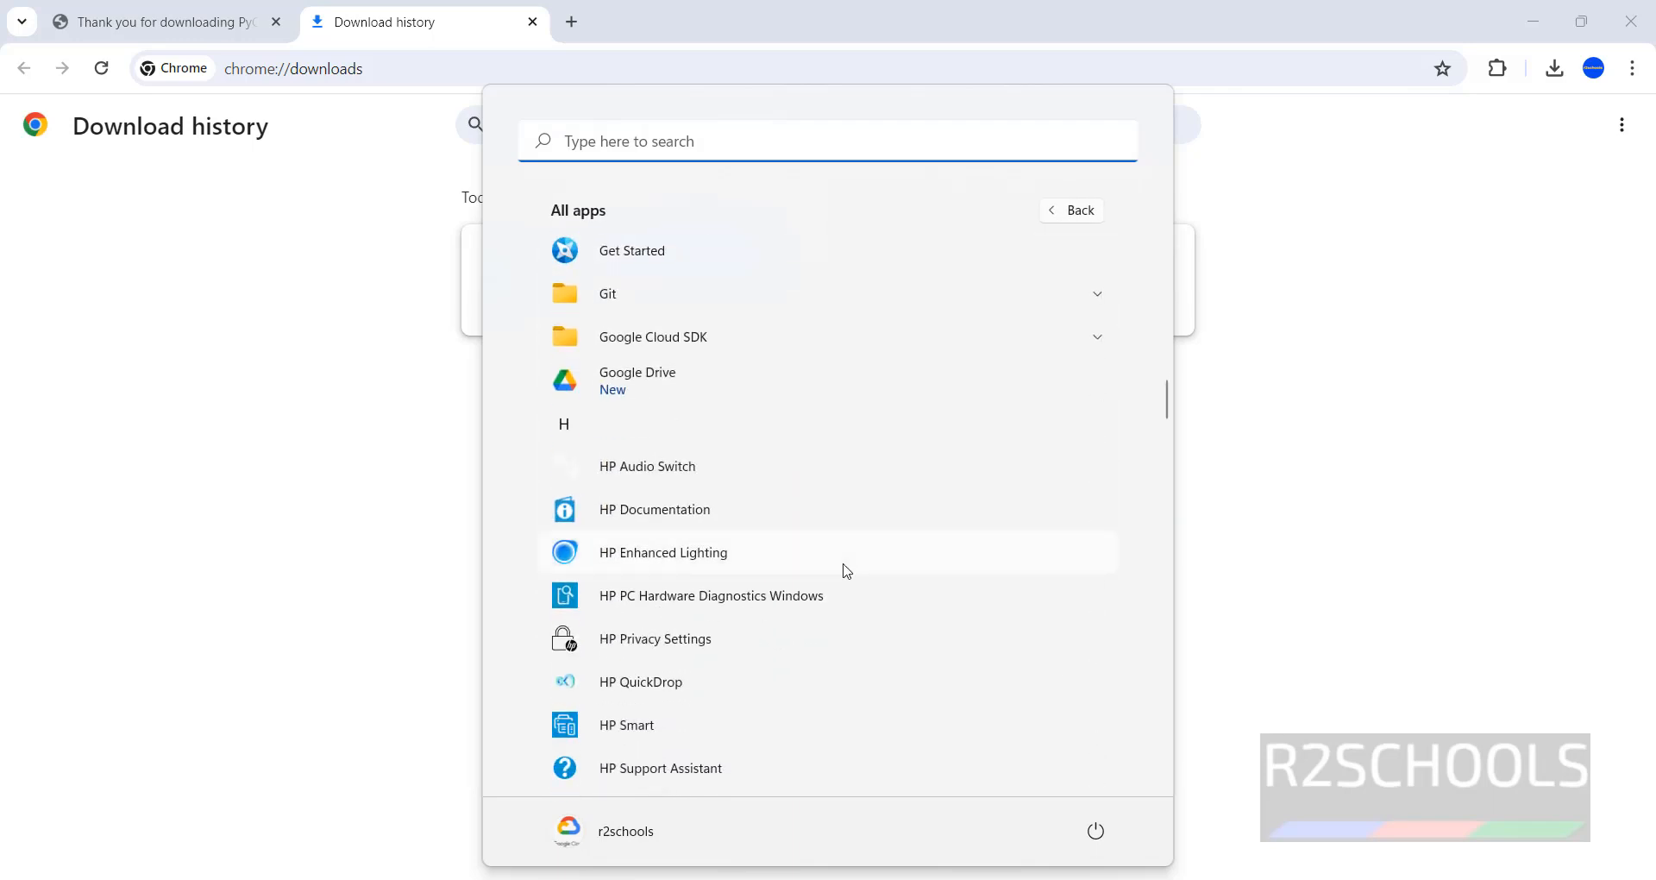
{"action": "scroll", "coordinate": [847, 571], "scroll_direction": "down", "scroll_amount": 5}
{"action": "left_click", "coordinate": [776, 477]}
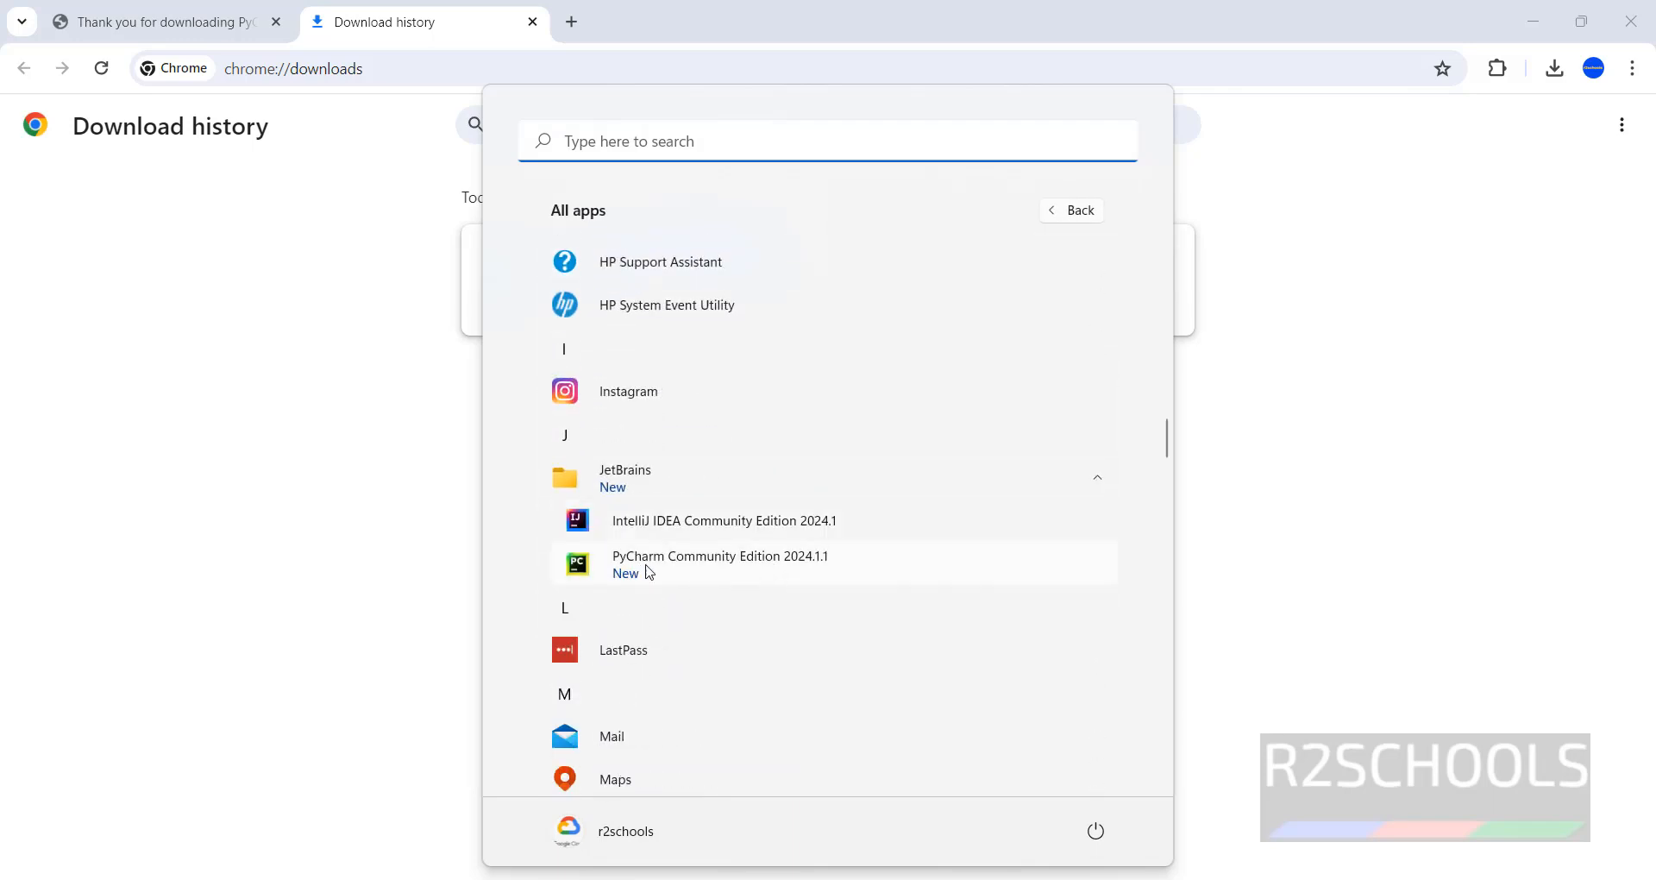
{"action": "left_click", "coordinate": [725, 563]}
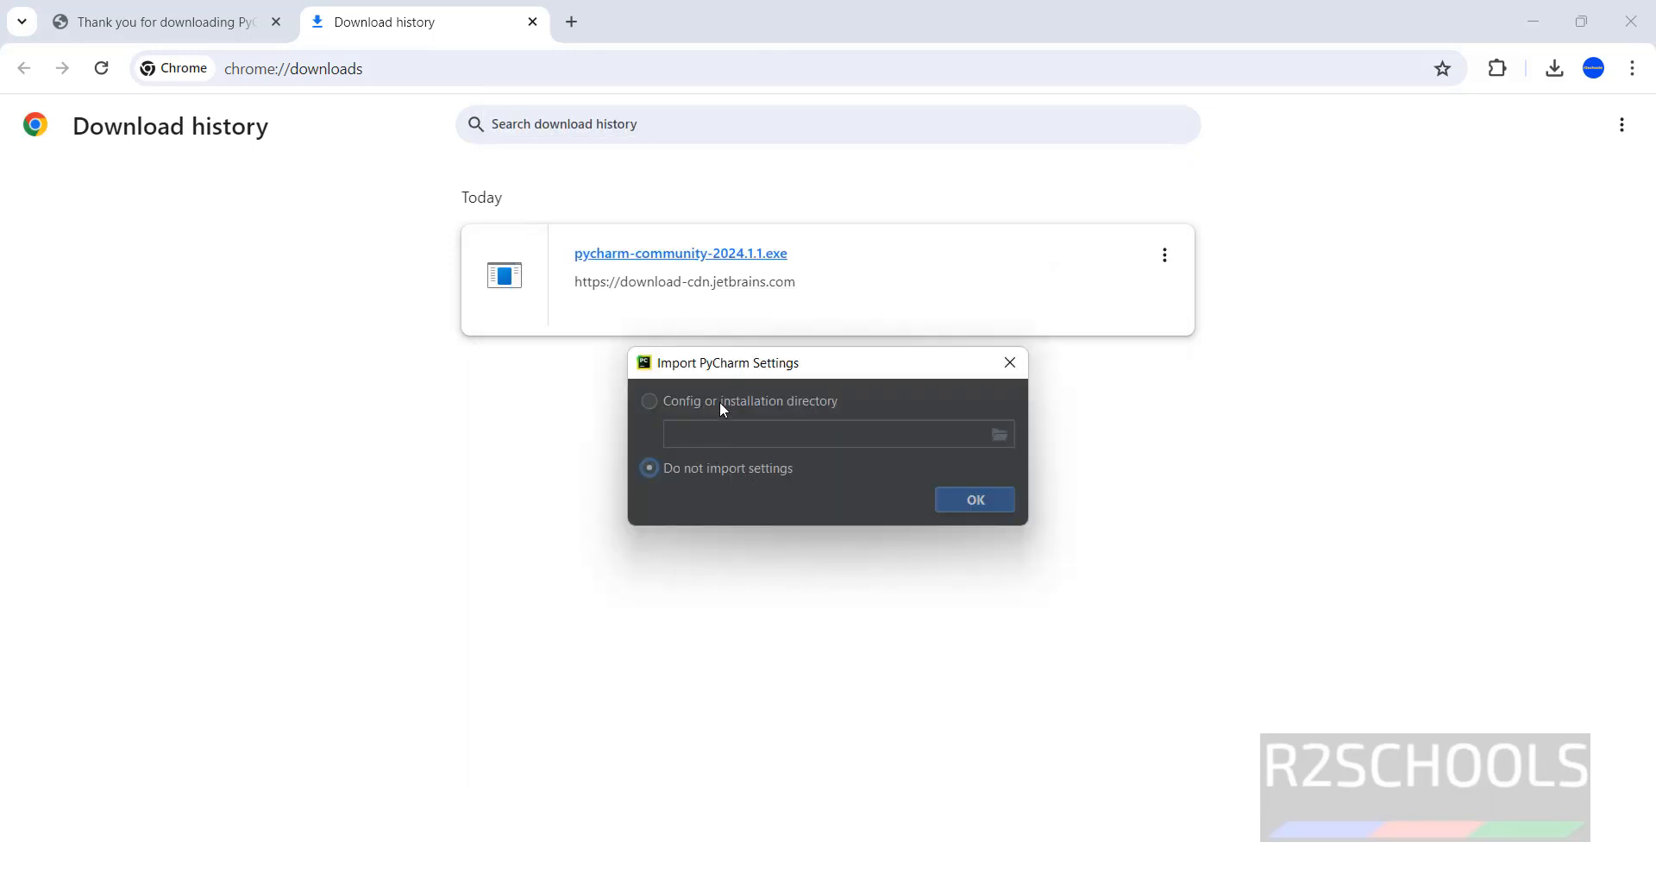
{"action": "left_click", "coordinate": [722, 406]}
{"action": "left_click", "coordinate": [1000, 435]}
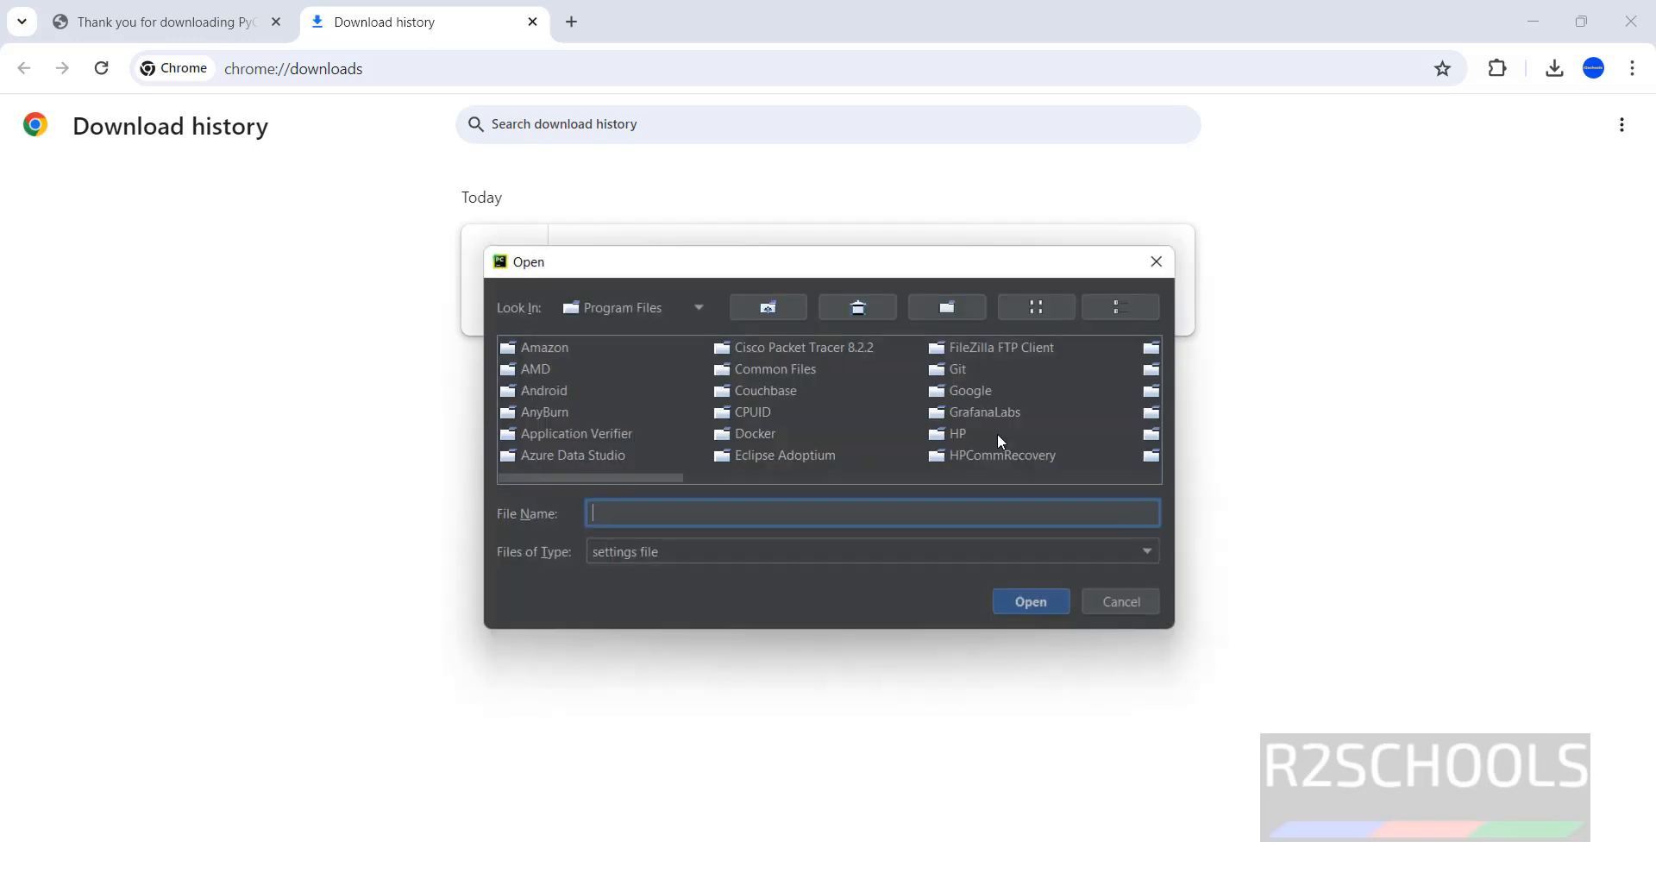
{"action": "left_click", "coordinate": [1113, 604]}
Choose not to import settings and confirm.
{"action": "left_click", "coordinate": [722, 473]}
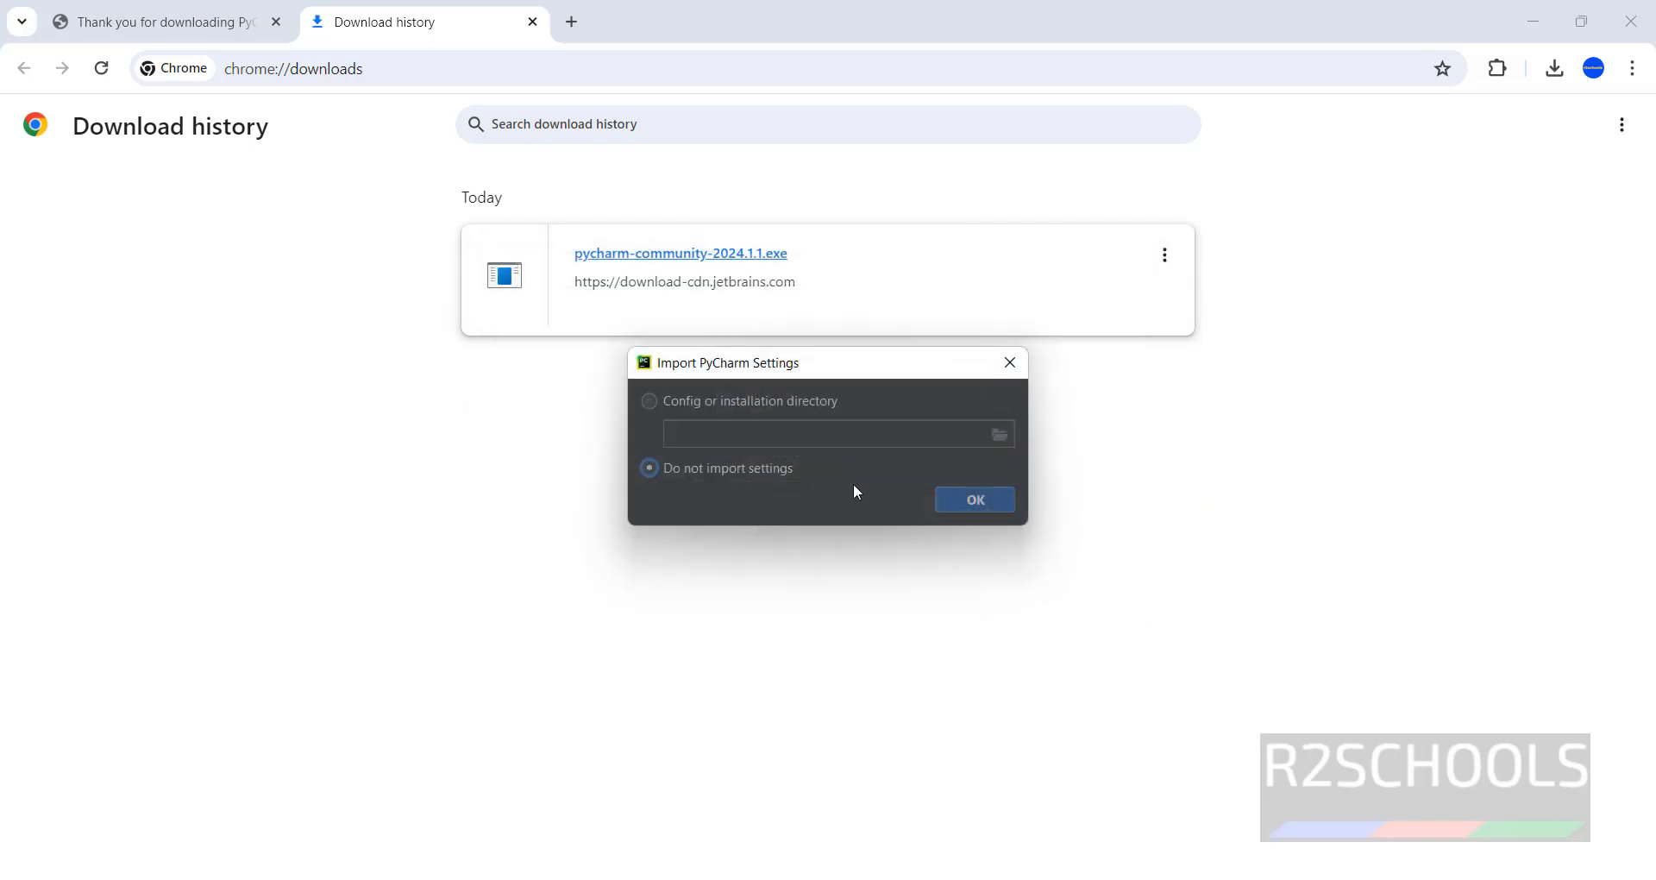
{"action": "left_click", "coordinate": [975, 500]}
{"action": "left_click", "coordinate": [1178, 88]}
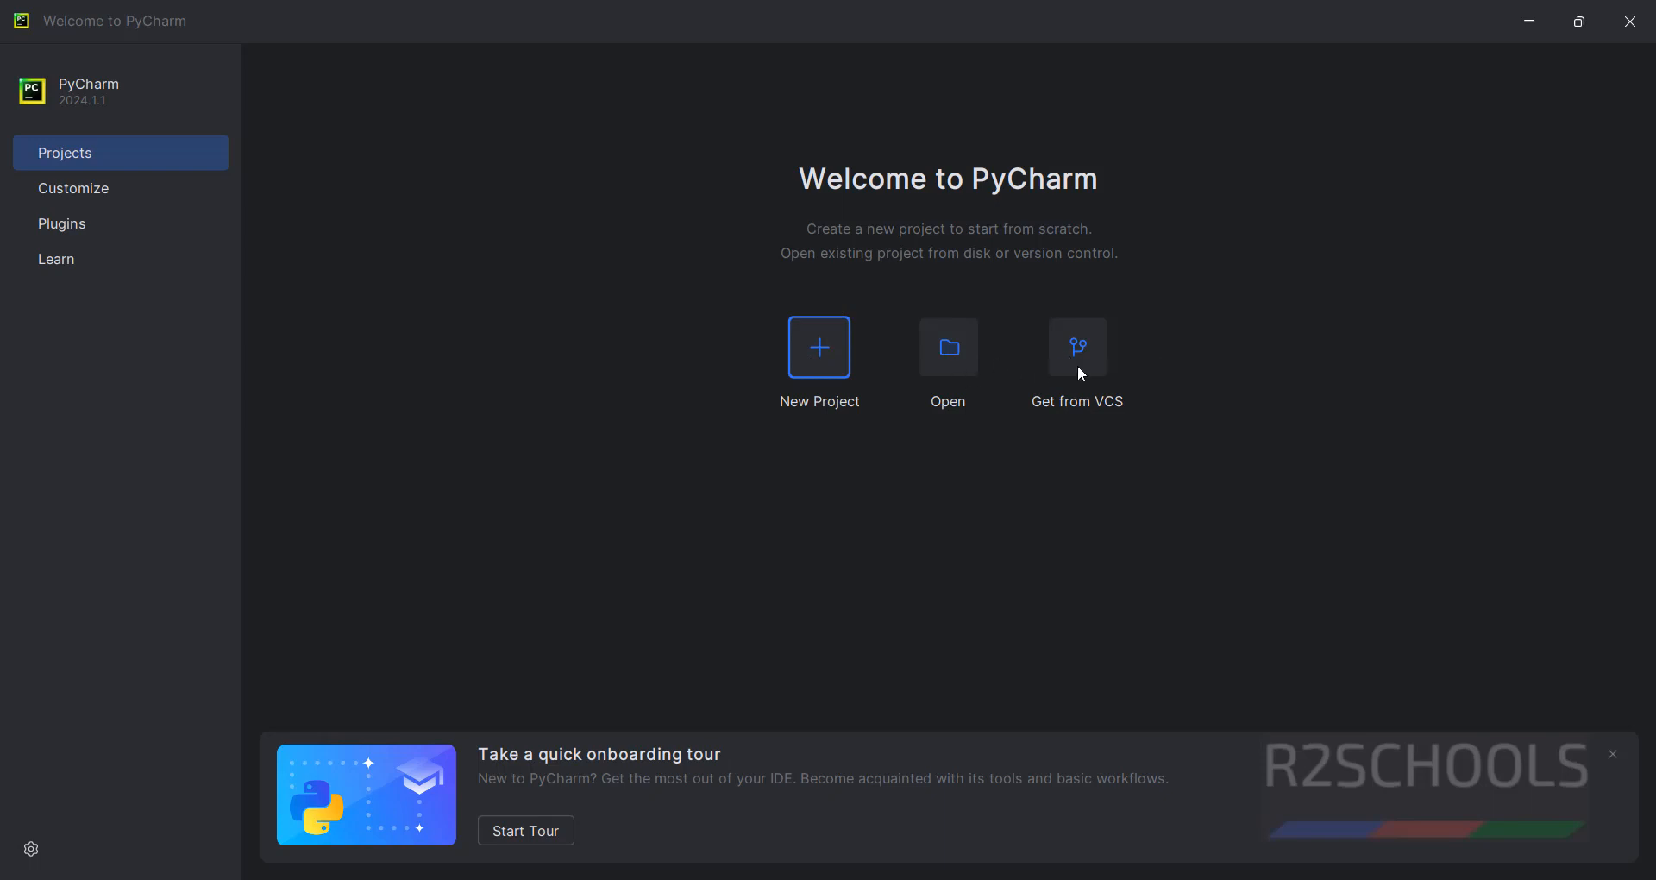
Create a new Pure Python project named pythonProject in the default location with a project venv.
{"action": "left_click", "coordinate": [810, 367]}
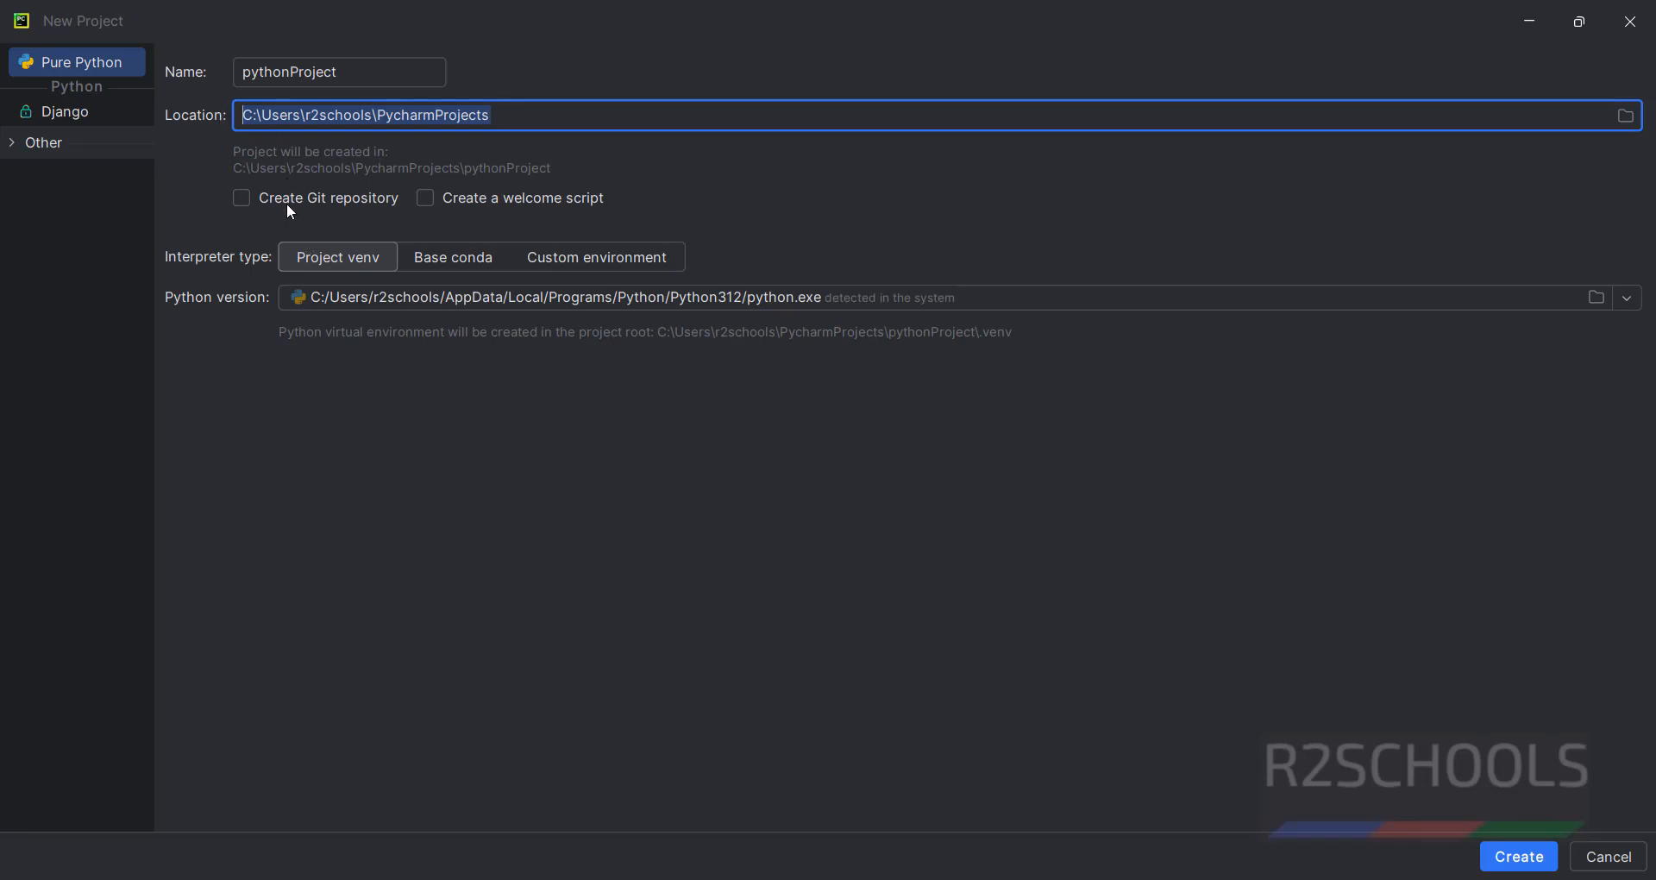
{"action": "left_click", "coordinate": [1628, 119]}
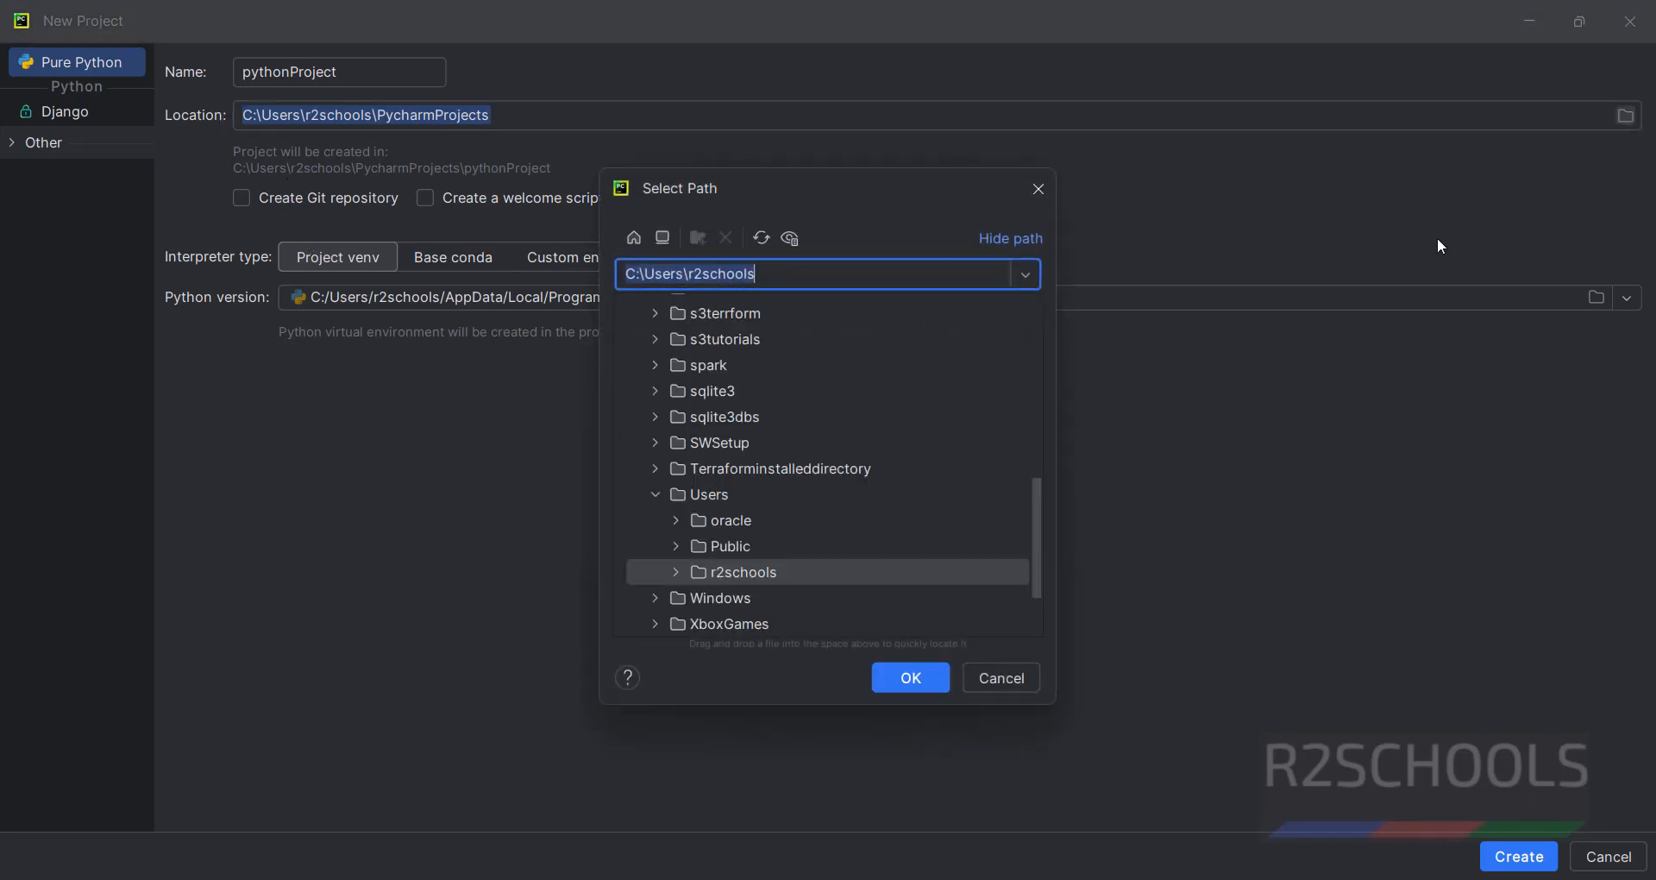
{"action": "left_click", "coordinate": [983, 677]}
{"action": "left_click", "coordinate": [375, 76]}
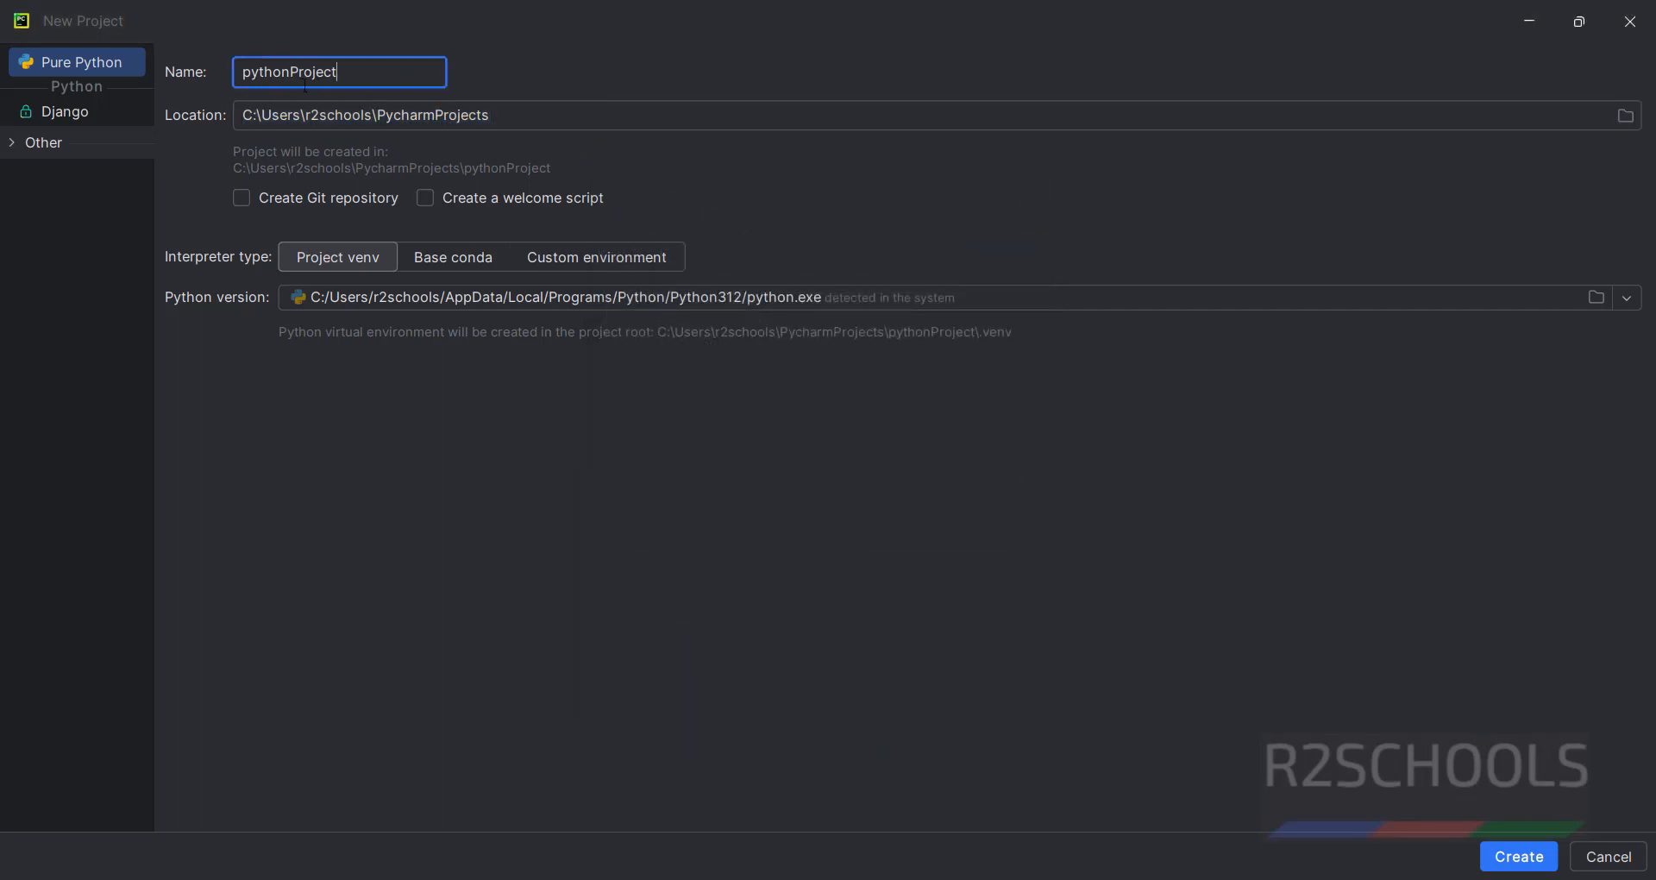
{"action": "left_click", "coordinate": [1531, 860]}
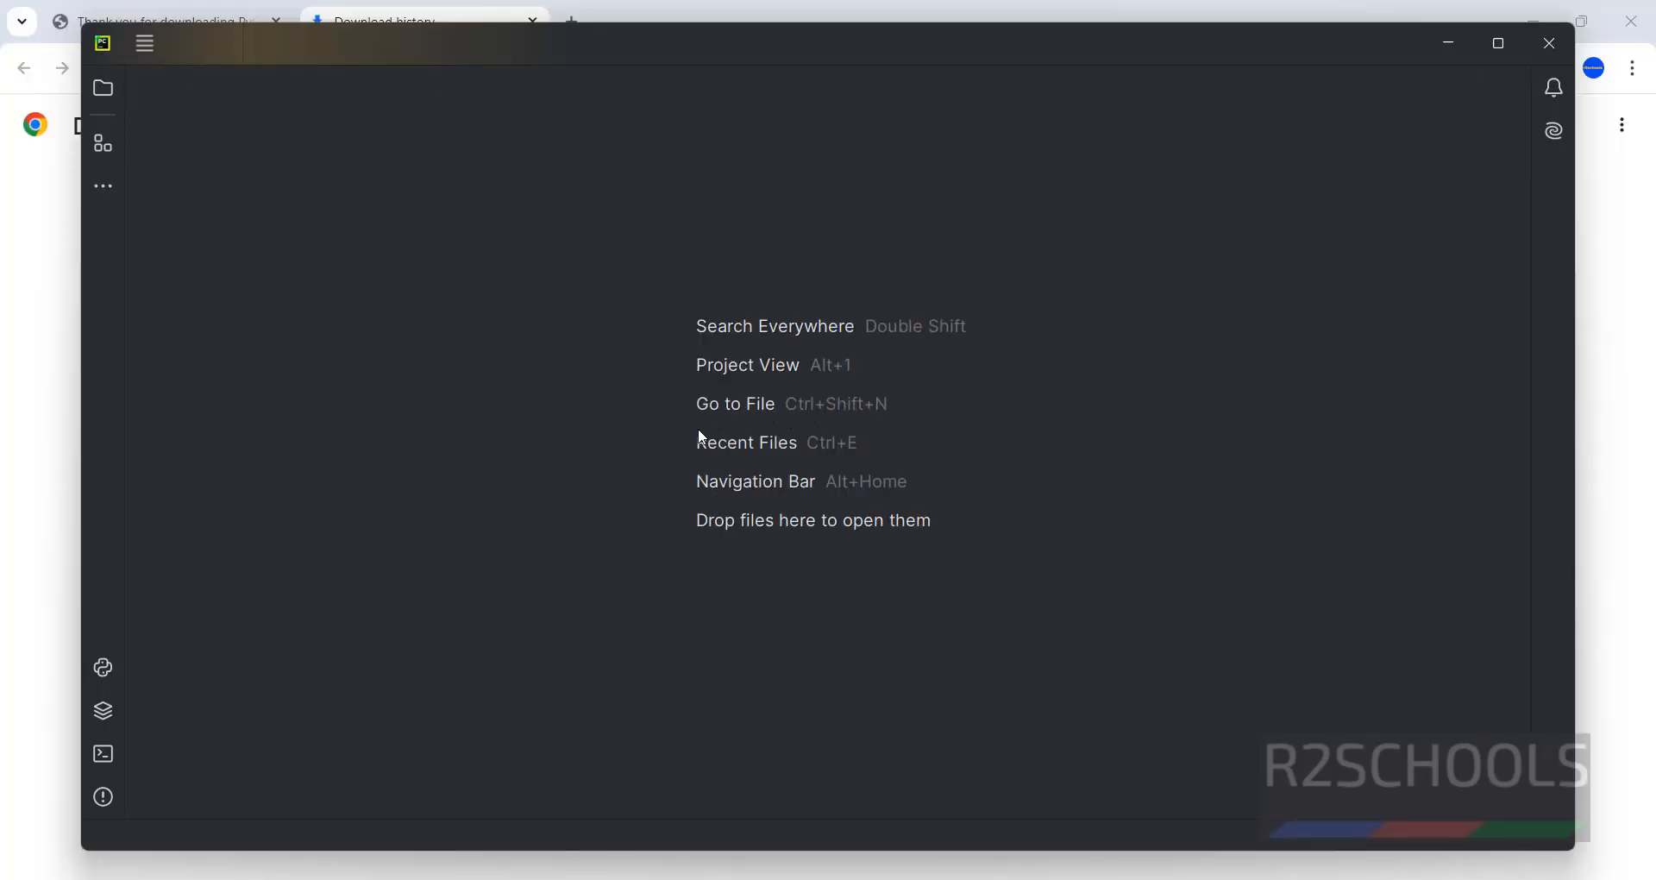
Maximize the window and add a new Python file named r2schools to the project.
{"action": "left_click", "coordinate": [1496, 43]}
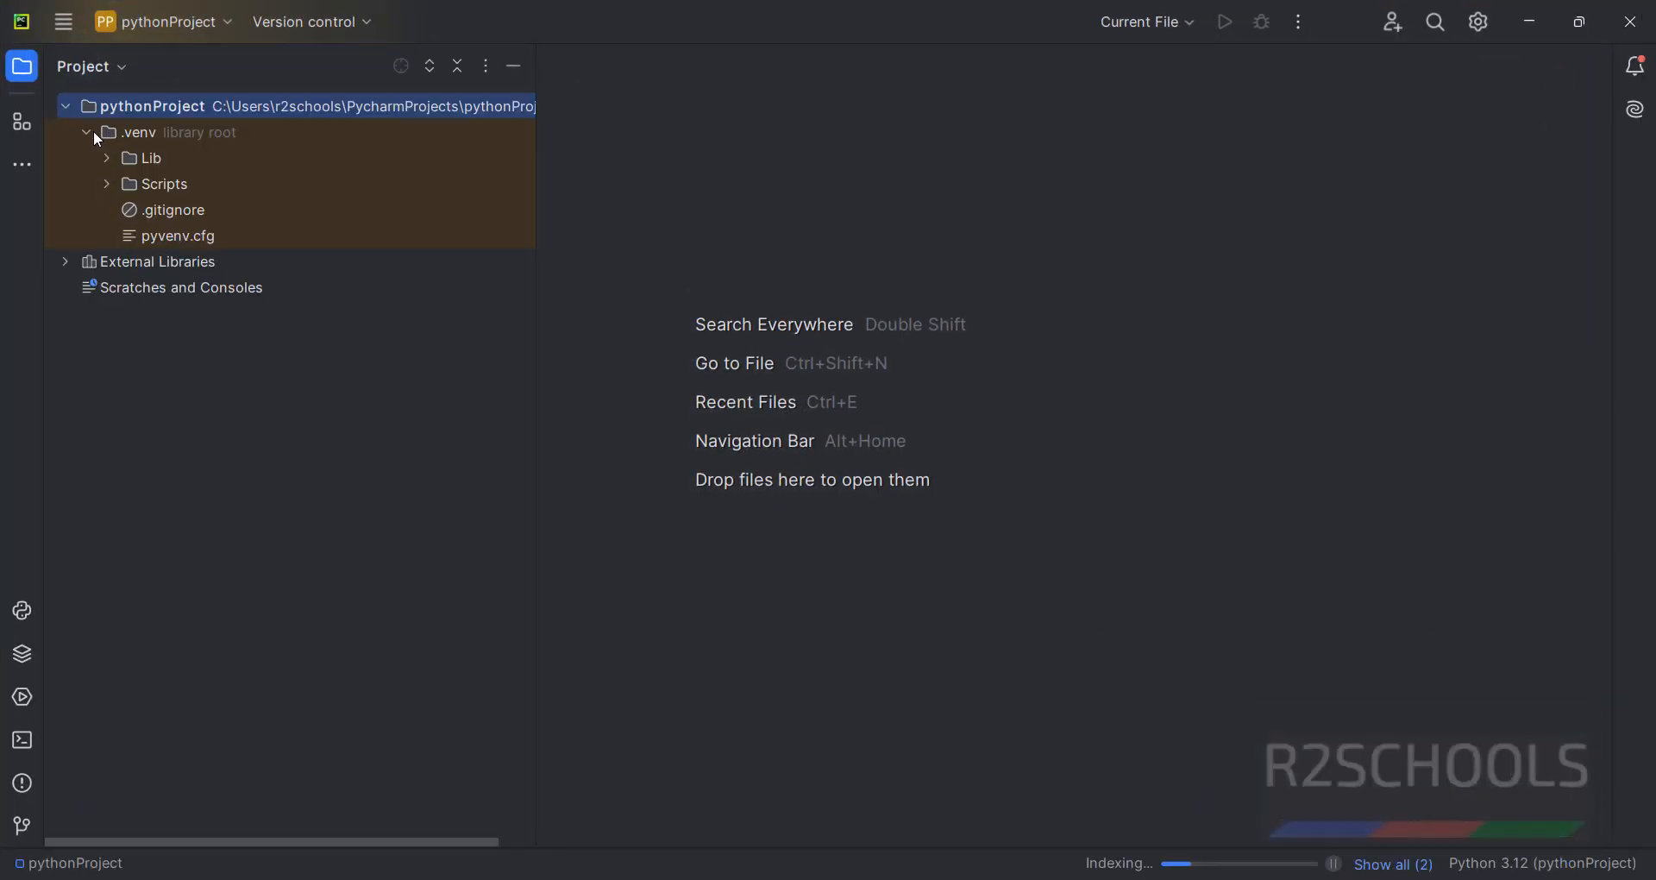
{"action": "left_click", "coordinate": [87, 132]}
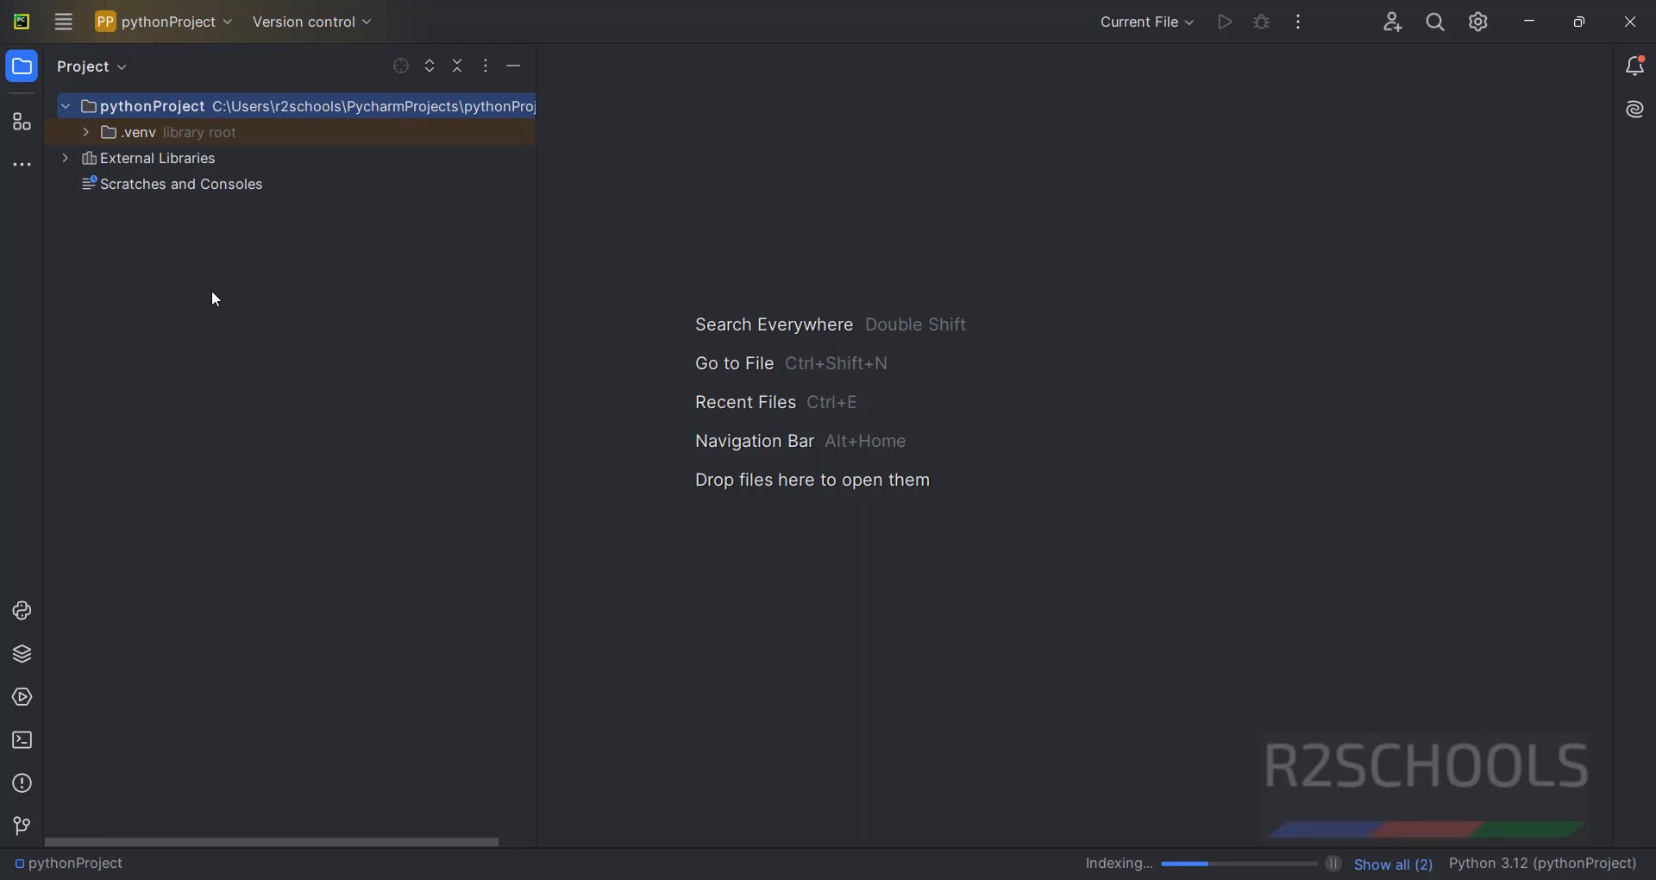
{"action": "right_click", "coordinate": [140, 243]}
{"action": "mouse_move", "coordinate": [157, 261]}
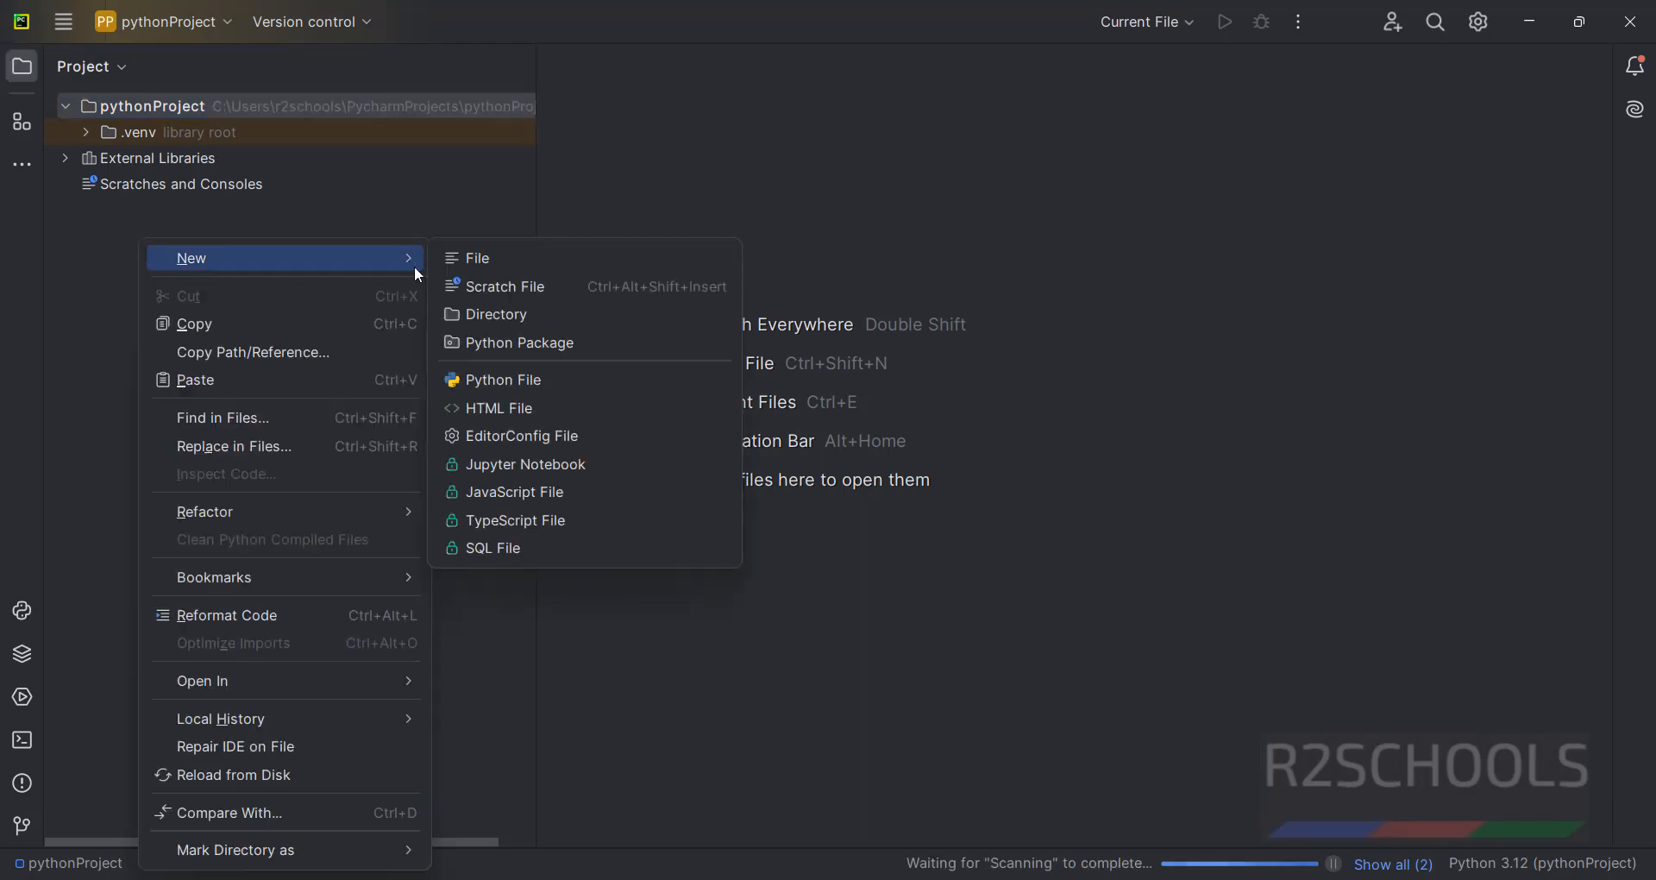
{"action": "left_click", "coordinate": [525, 381]}
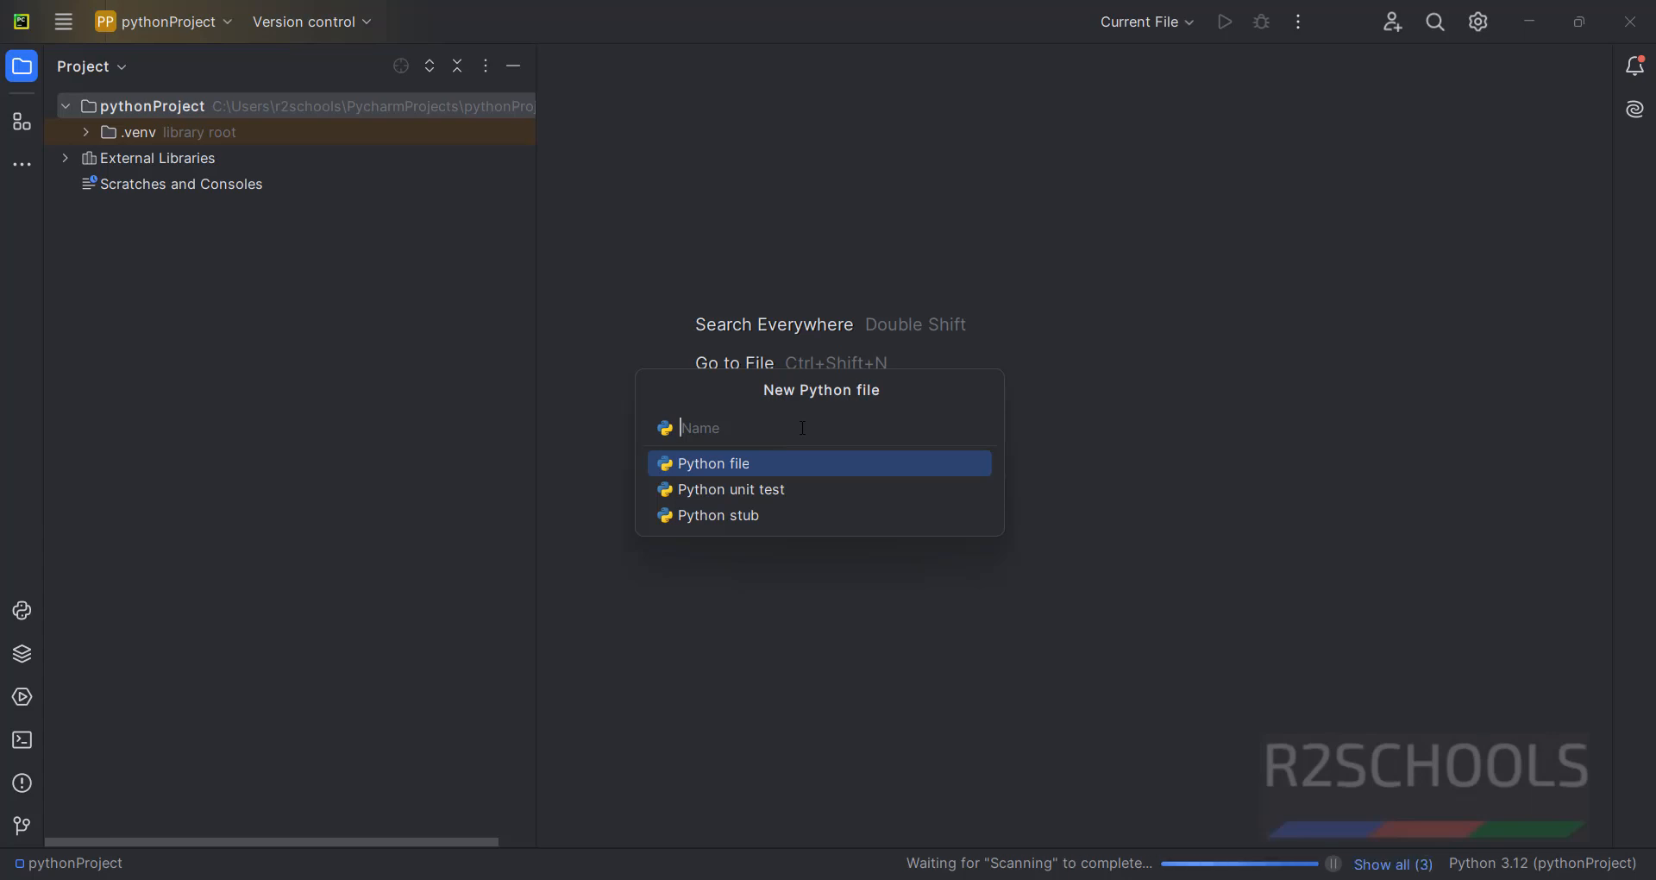
{"action": "type", "text": "r2schools"}
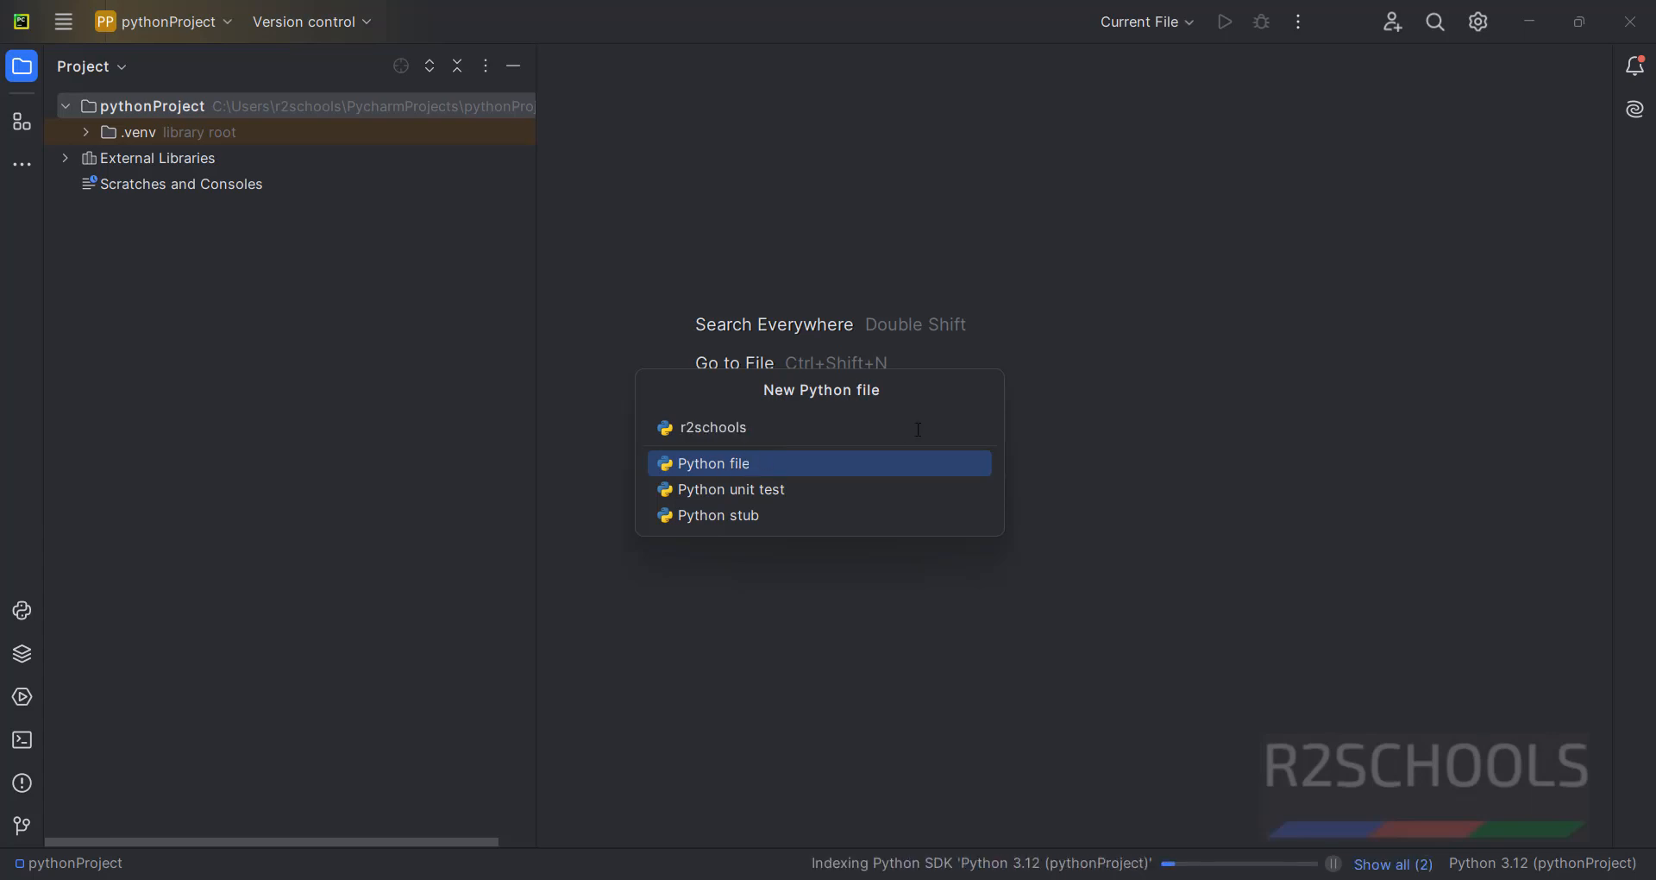
{"action": "key", "text": "Return"}
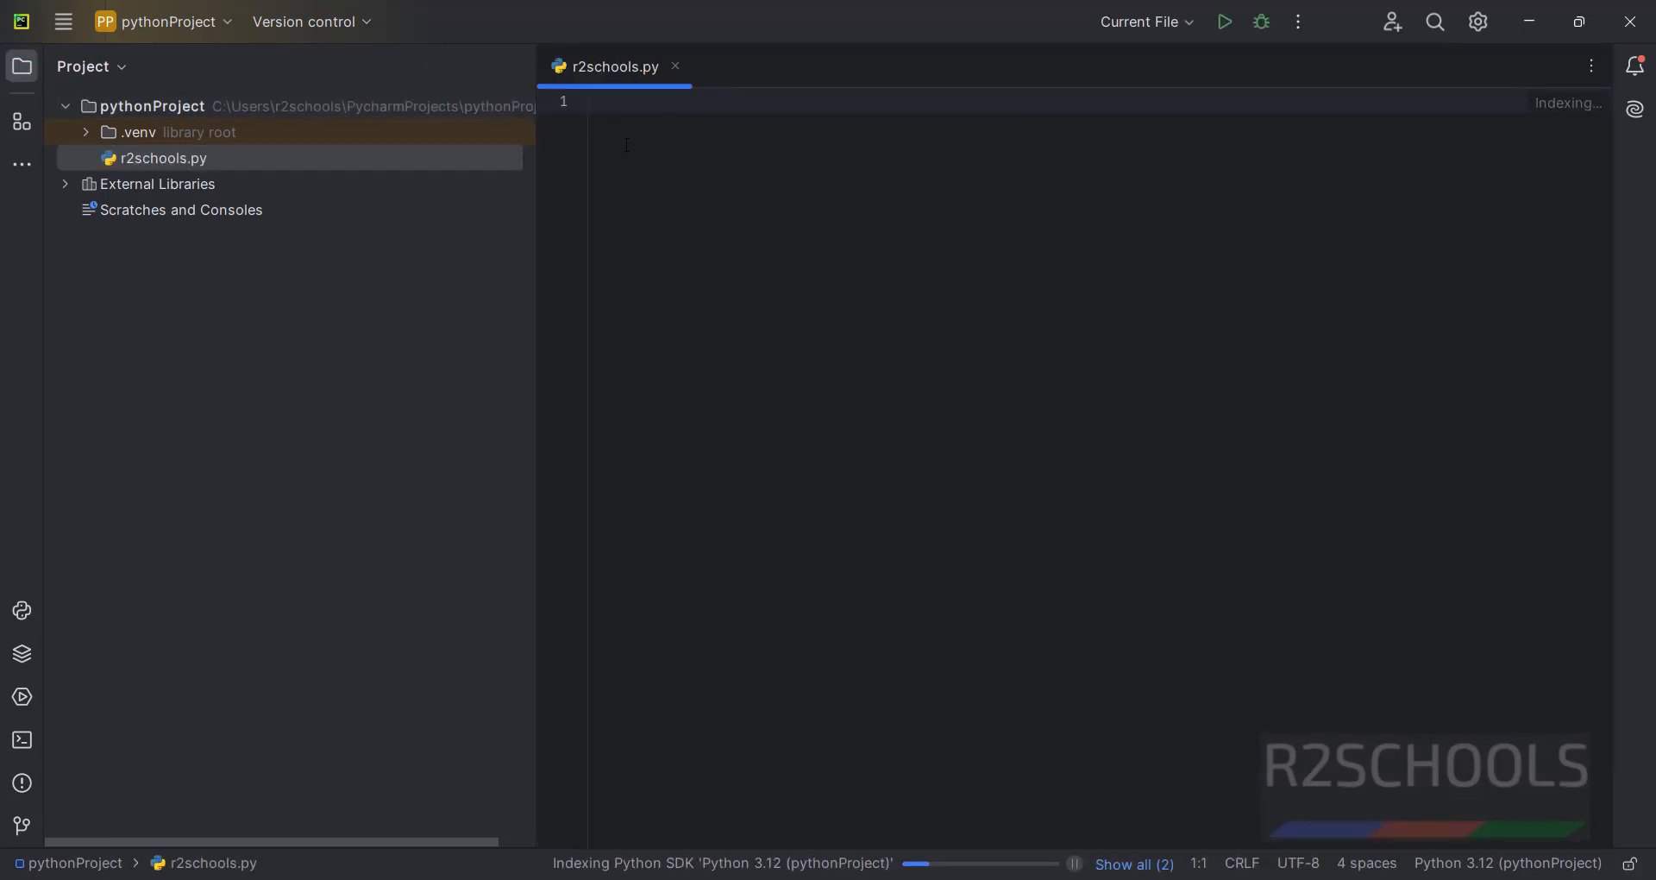
Write print("Welcome to r2schools") in the file and run r2schools.py.
{"action": "type", "text": "print"}
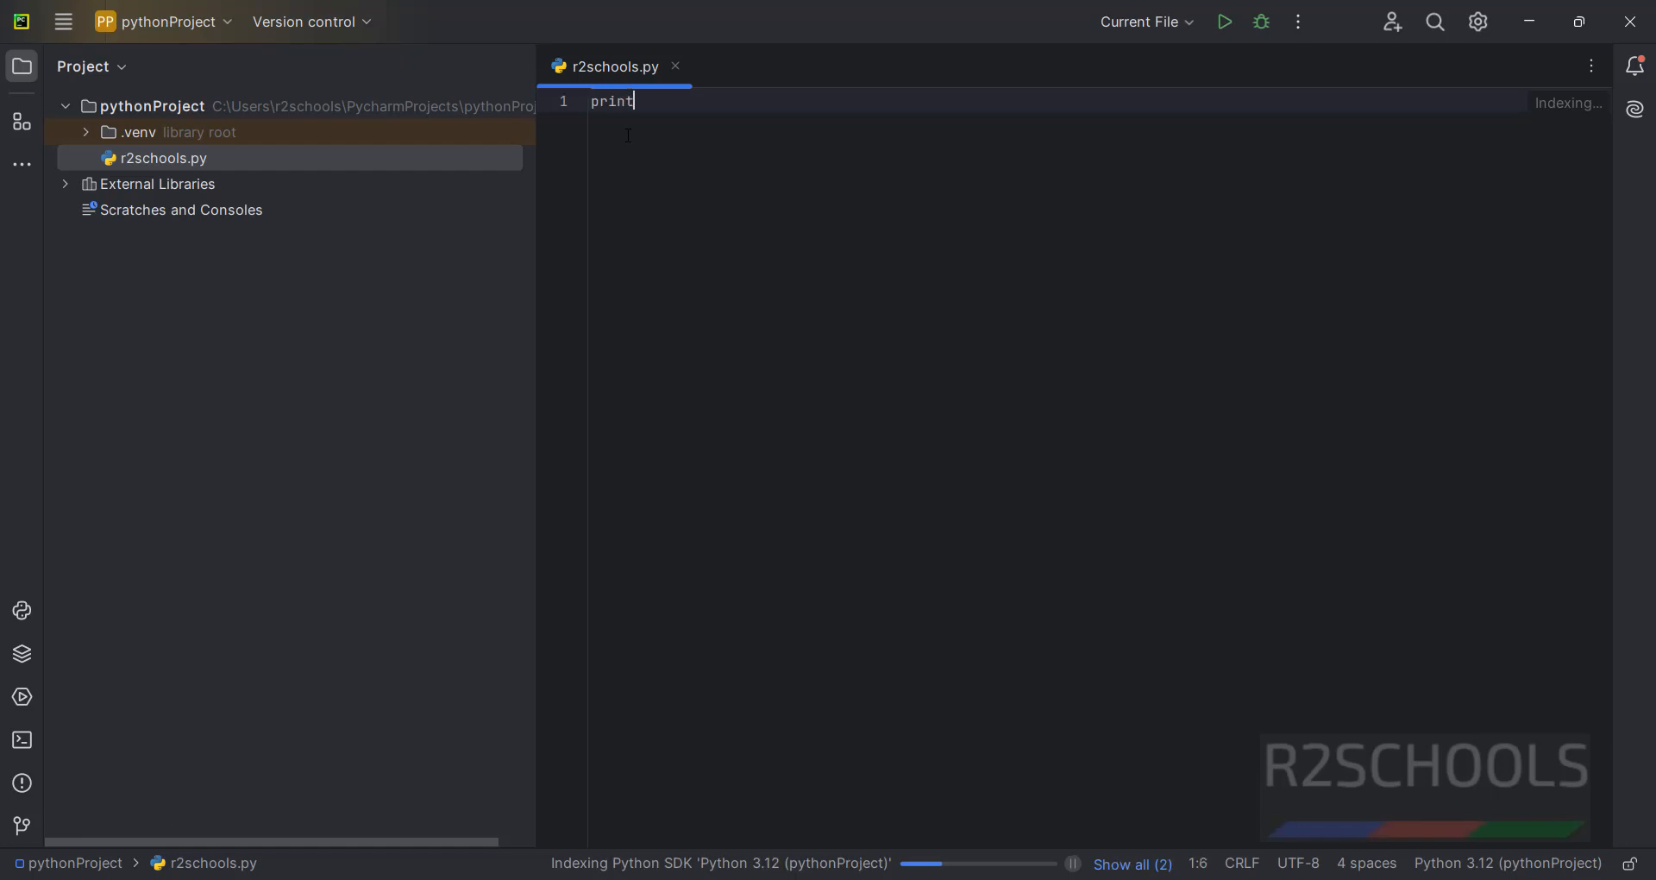
{"action": "type", "text": "(\"Welcome to r2schools"}
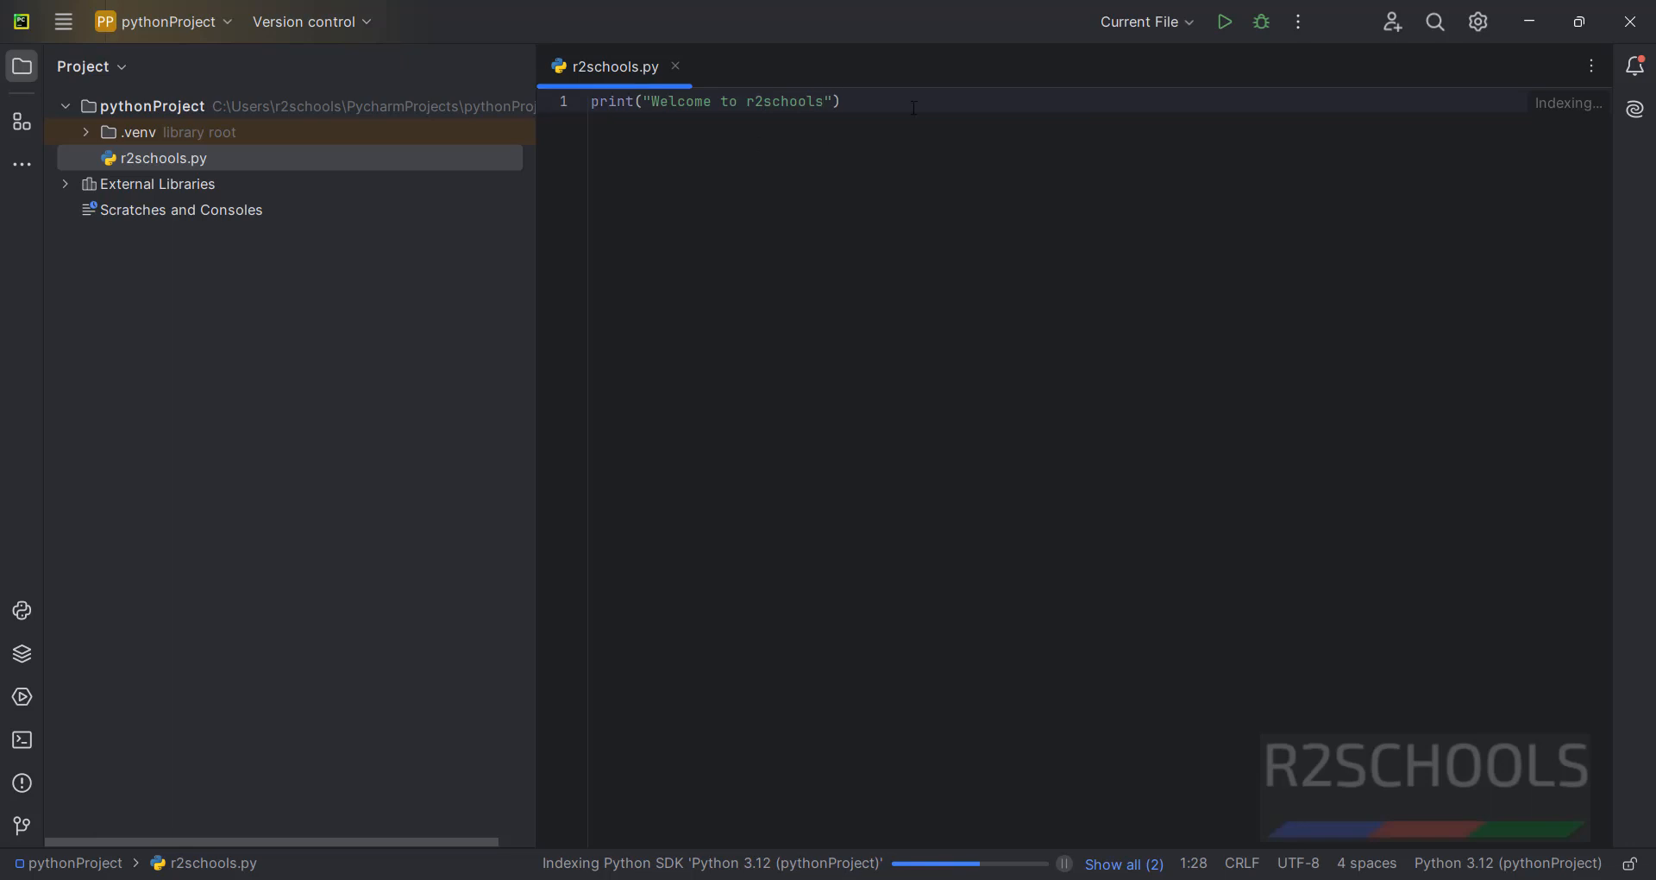
{"action": "key", "text": "End"}
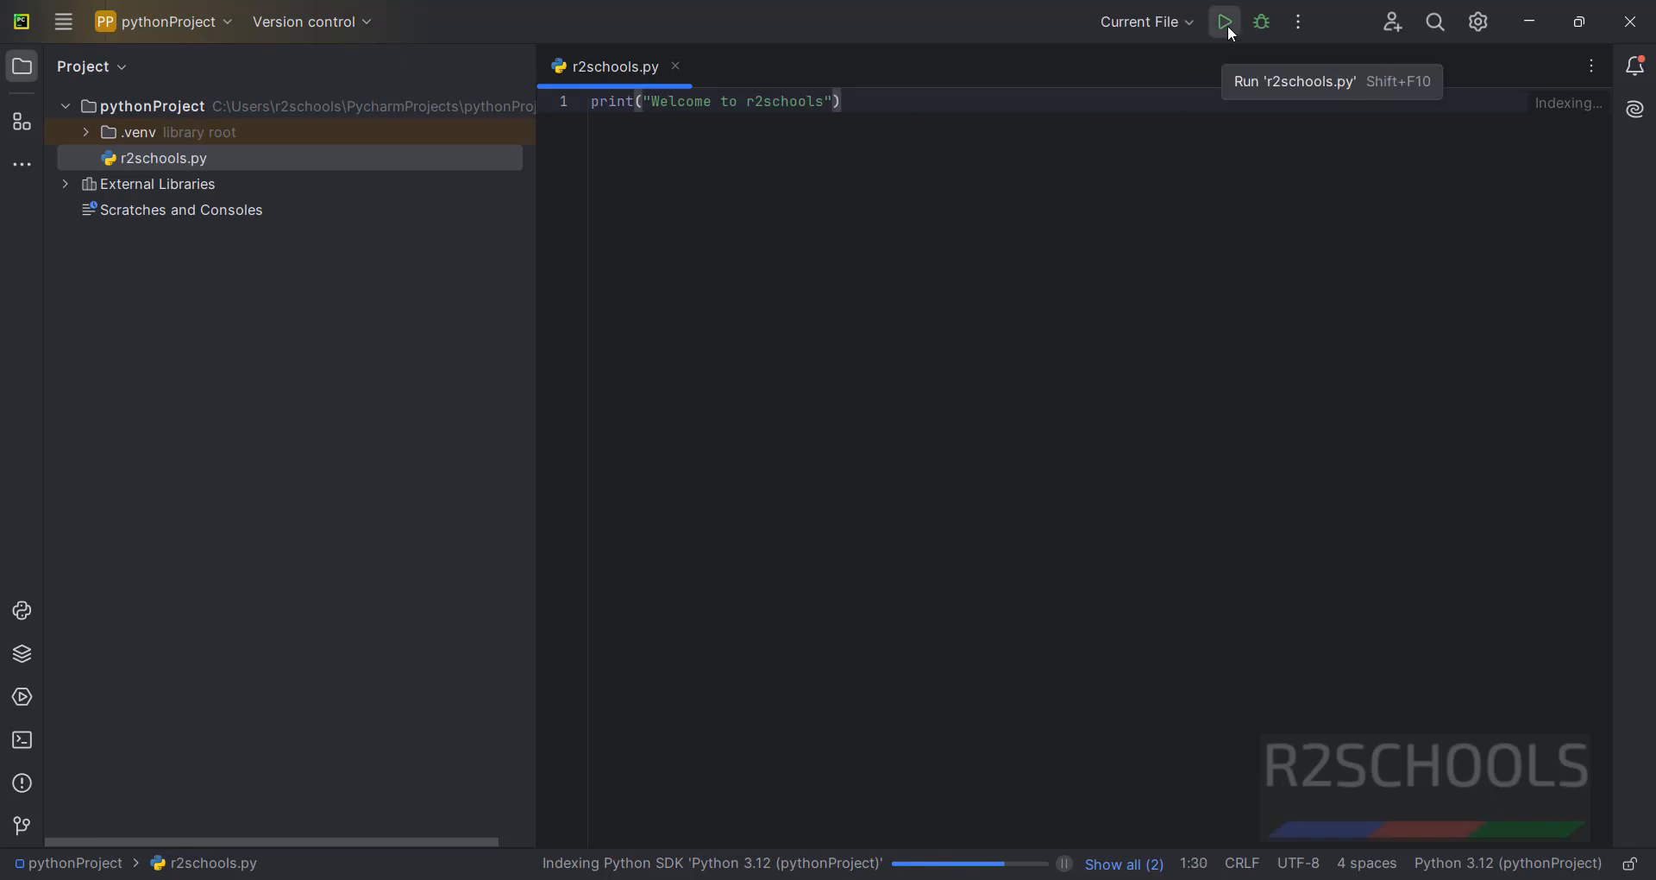
{"action": "left_click", "coordinate": [1227, 25]}
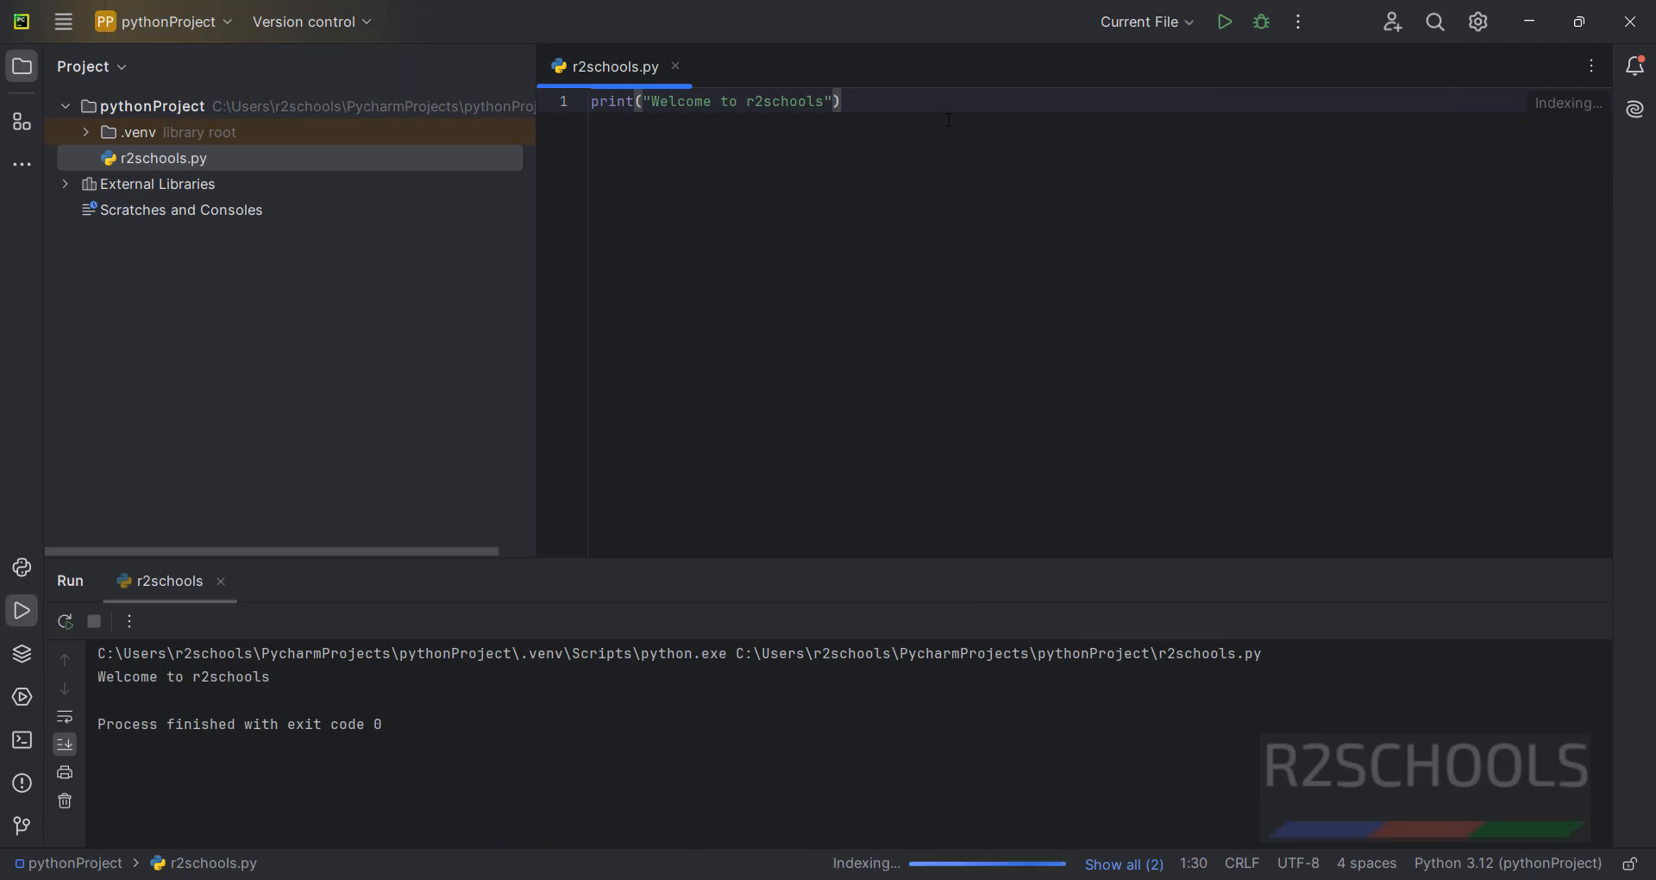
Add a second line print(8+9) and run the script again.
{"action": "key", "text": "Return"}
{"action": "type", "text": "p"}
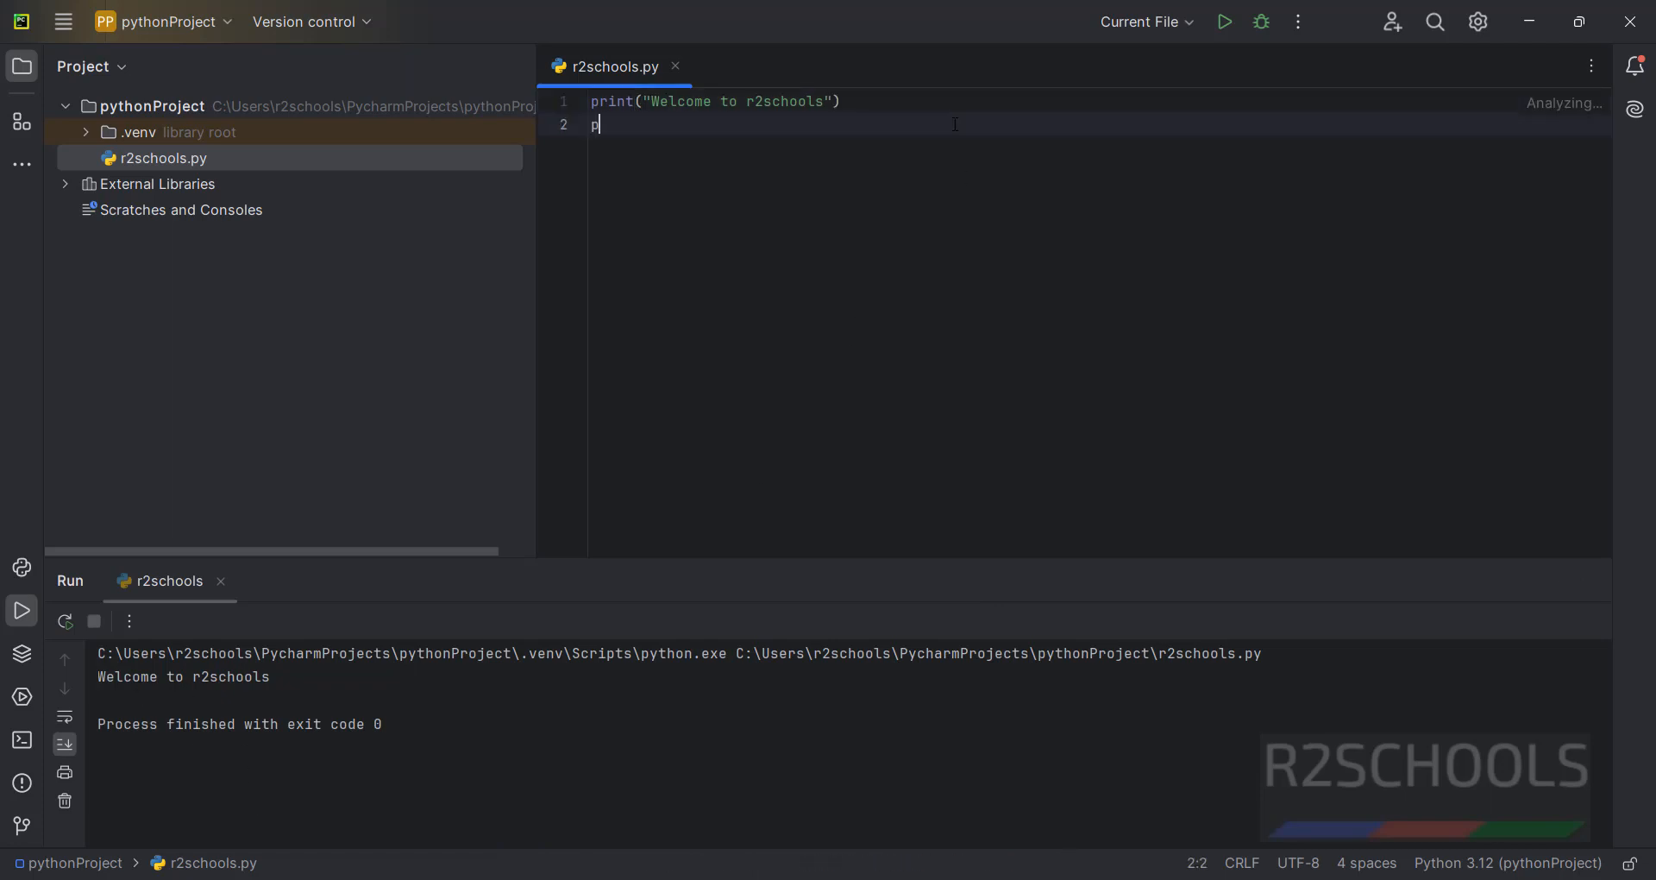
{"action": "type", "text": "rint(8+9"}
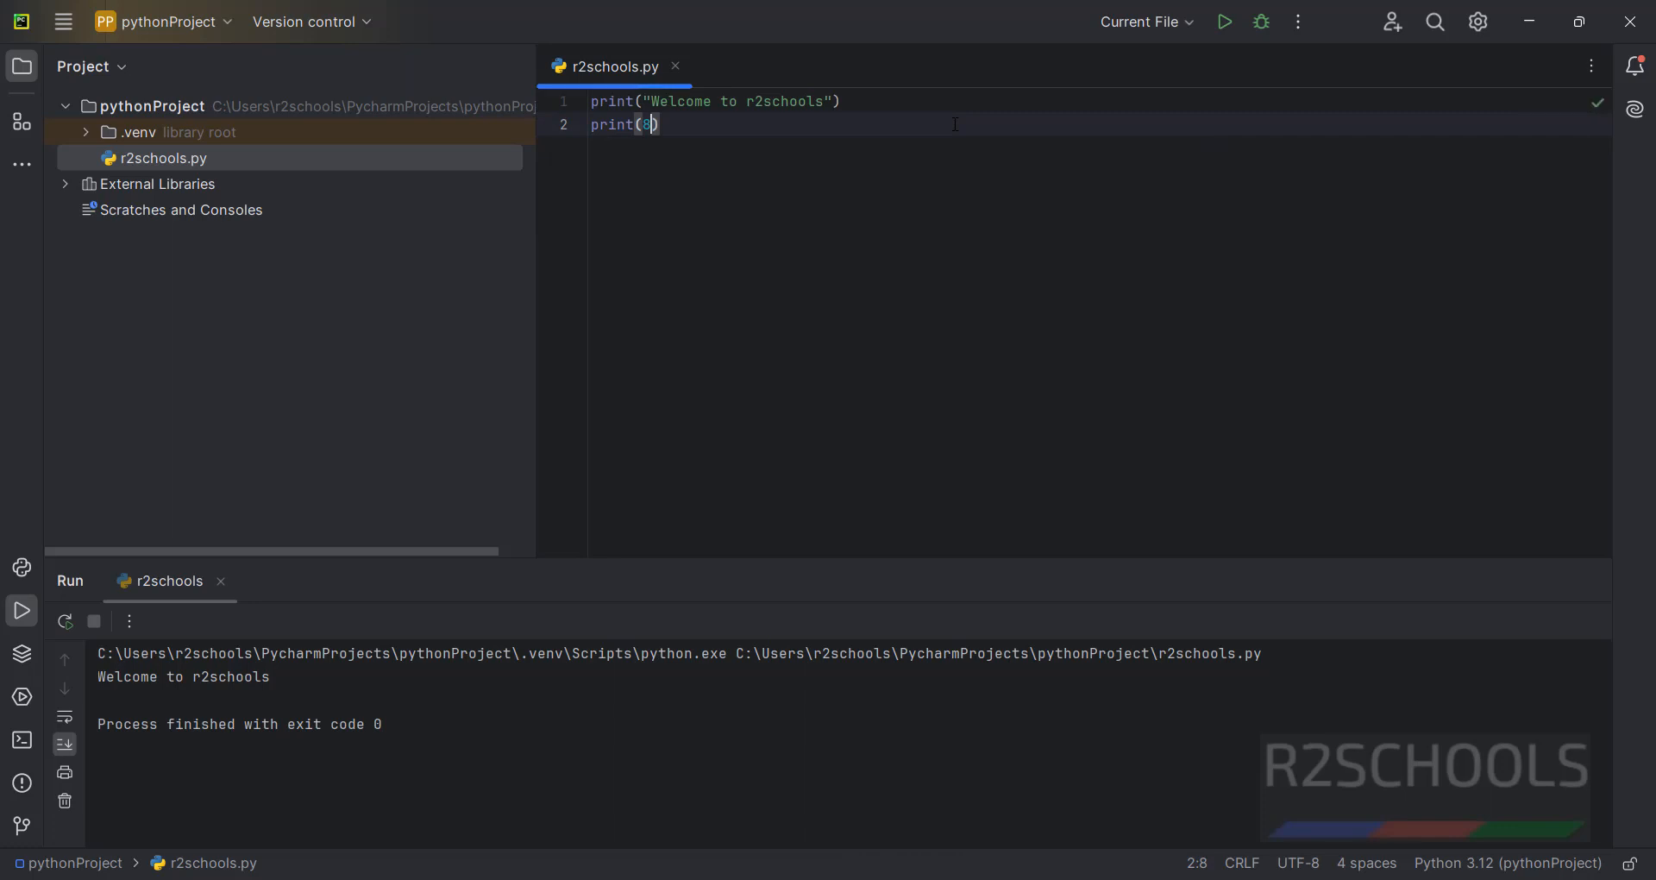
{"action": "type", "text": ")"}
{"action": "left_click", "coordinate": [1233, 26]}
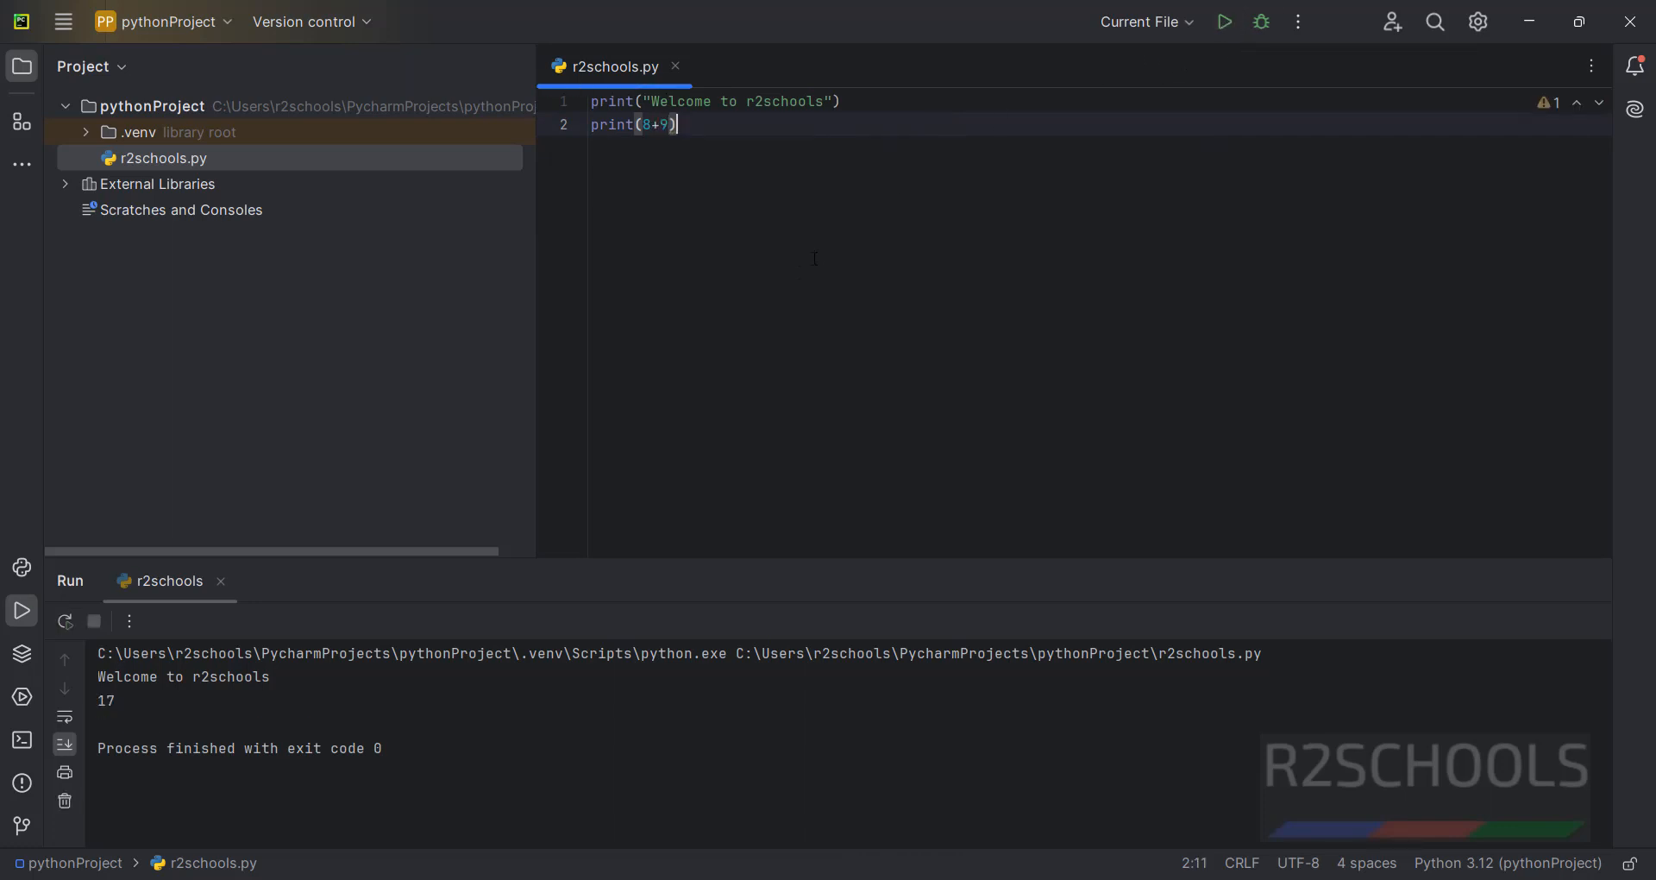